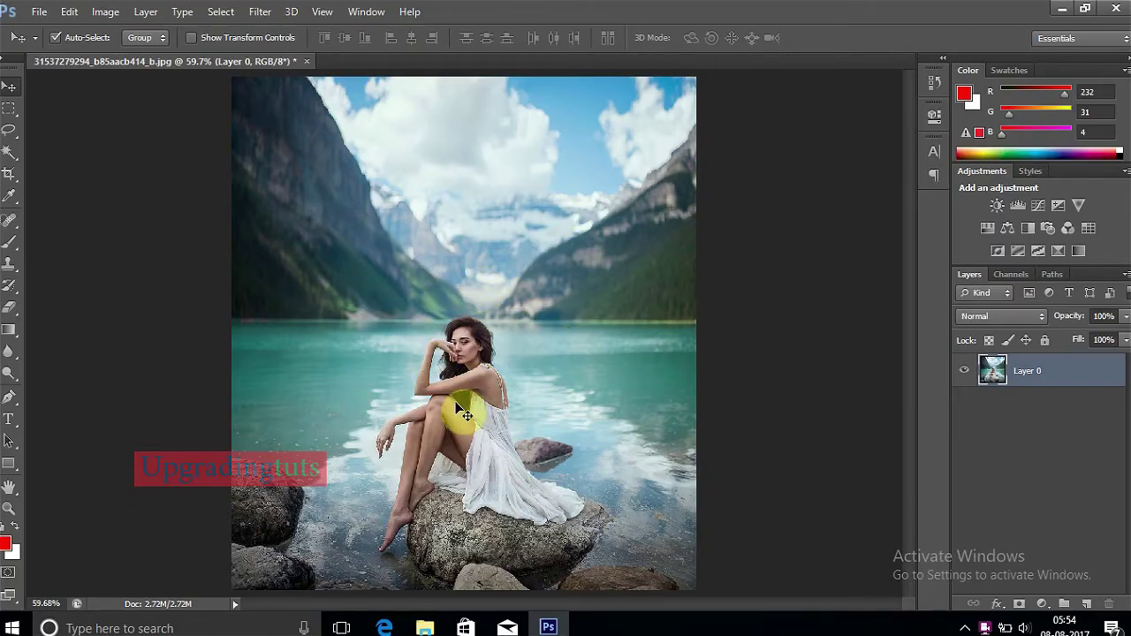
- Choose the Pen tool in Shape mode and zoom in on the woman's hair
{"action": "scroll", "coordinate": [455, 408], "scroll_direction": "up", "scroll_amount": 3}
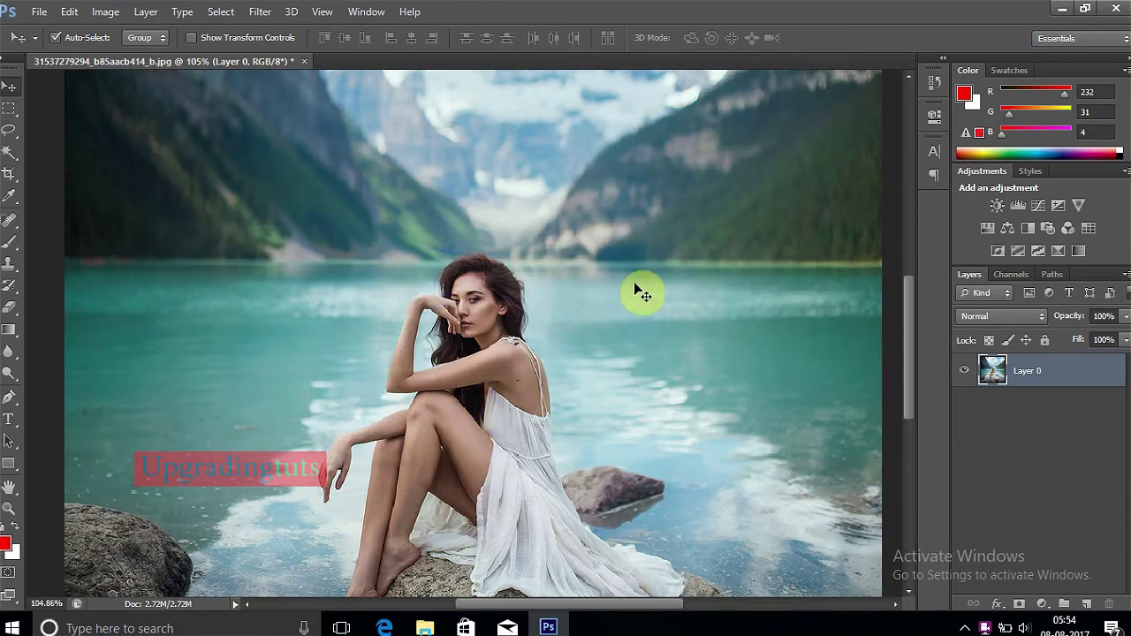
{"action": "scroll", "coordinate": [634, 282], "scroll_direction": "down", "scroll_amount": 2}
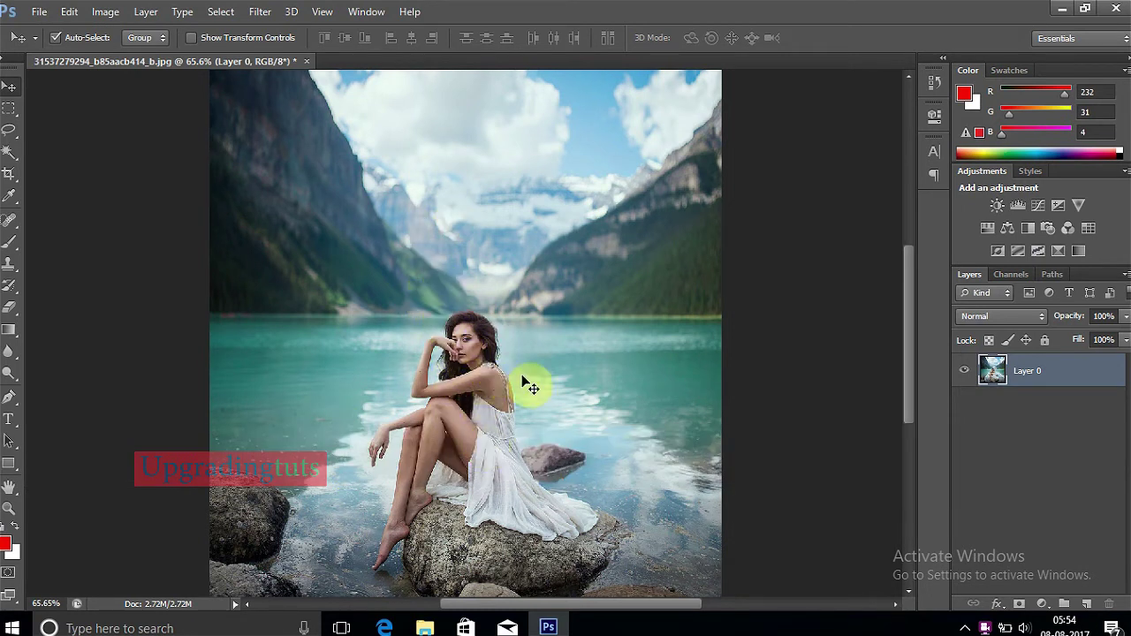
{"action": "left_click", "coordinate": [562, 253]}
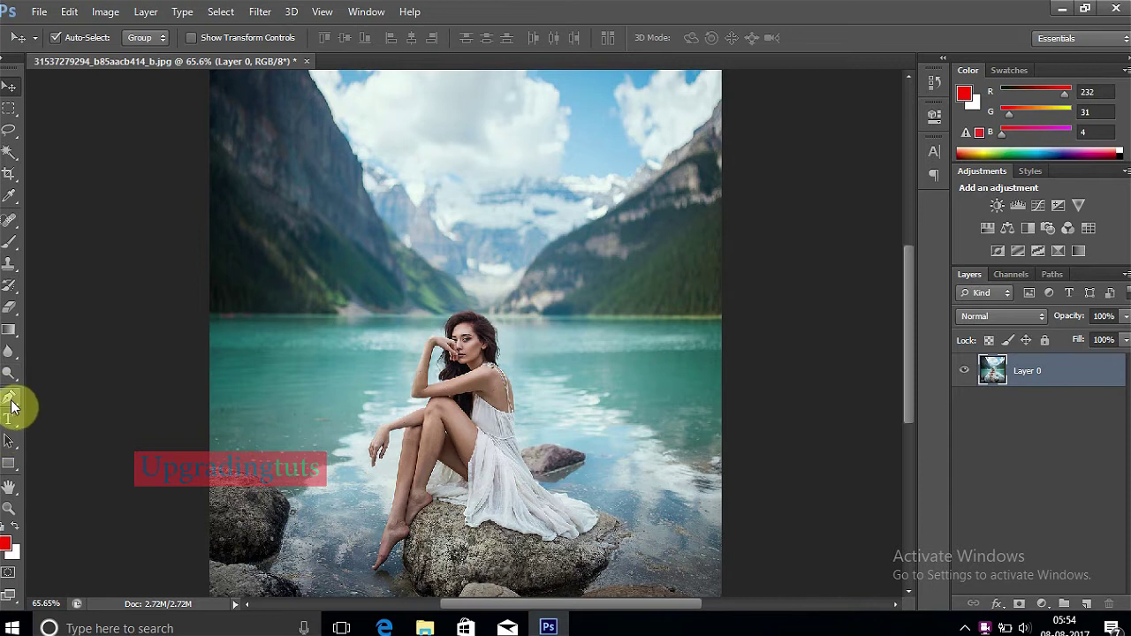
{"action": "left_click", "coordinate": [10, 405]}
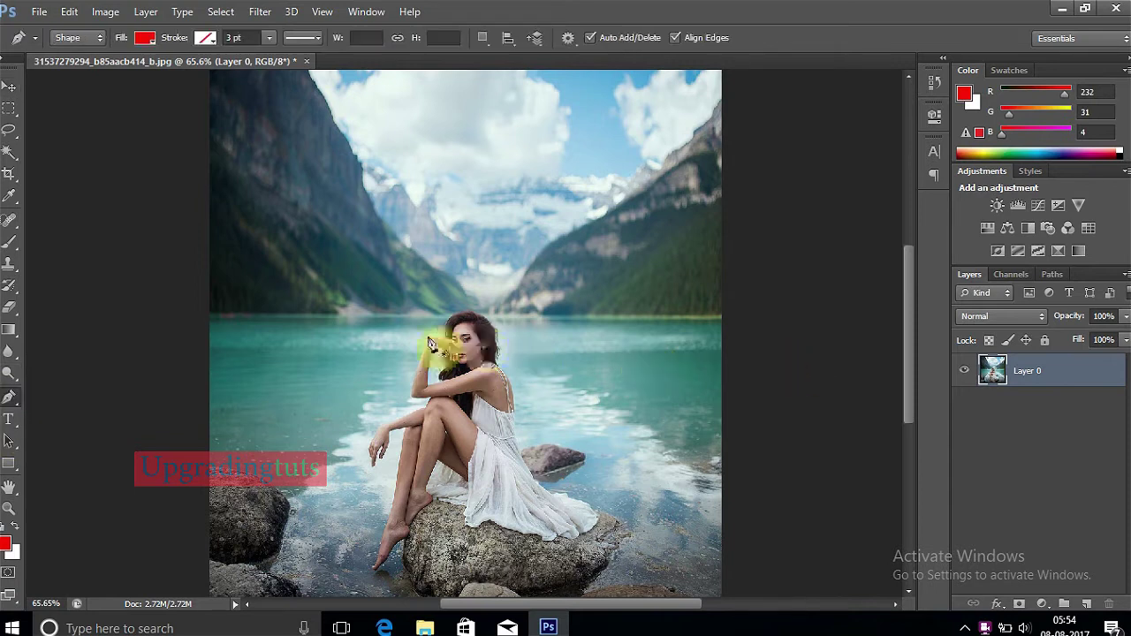
{"action": "scroll", "coordinate": [477, 349], "scroll_direction": "up", "scroll_amount": 1}
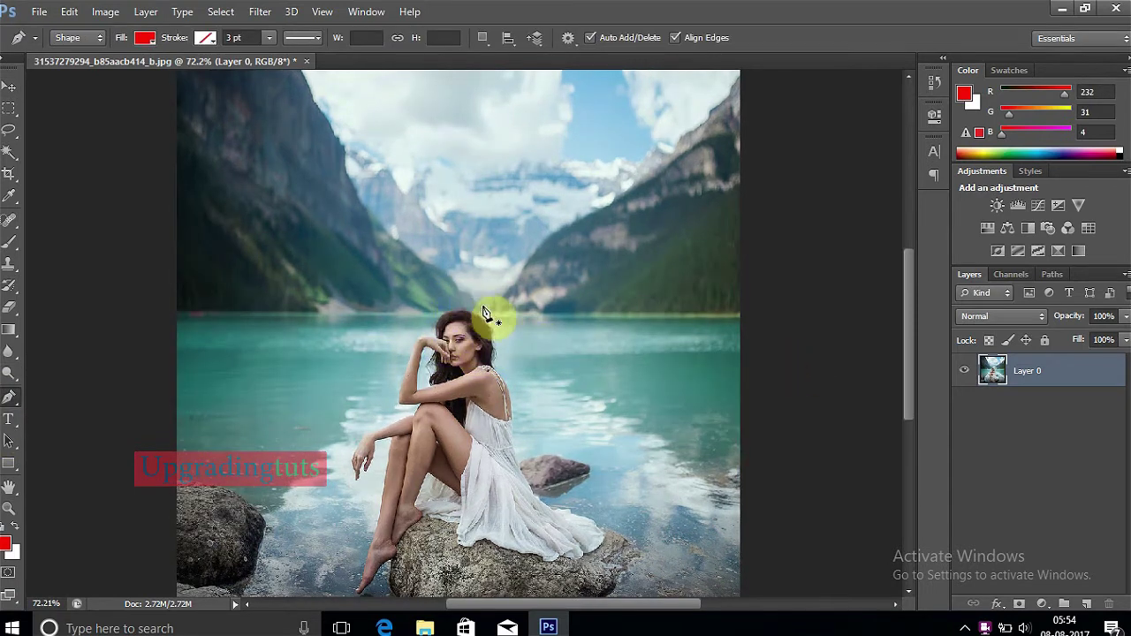
{"action": "scroll", "coordinate": [477, 327], "scroll_direction": "up", "scroll_amount": 5}
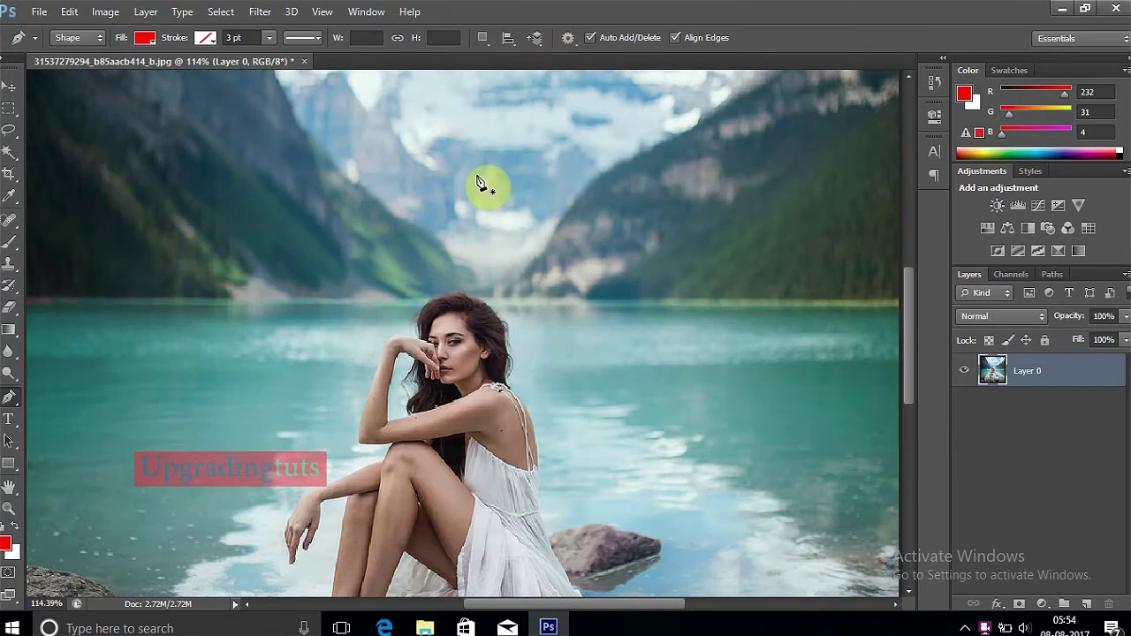
{"action": "left_click", "coordinate": [478, 339]}
{"action": "scroll", "coordinate": [441, 281], "scroll_direction": "up", "scroll_amount": 5}
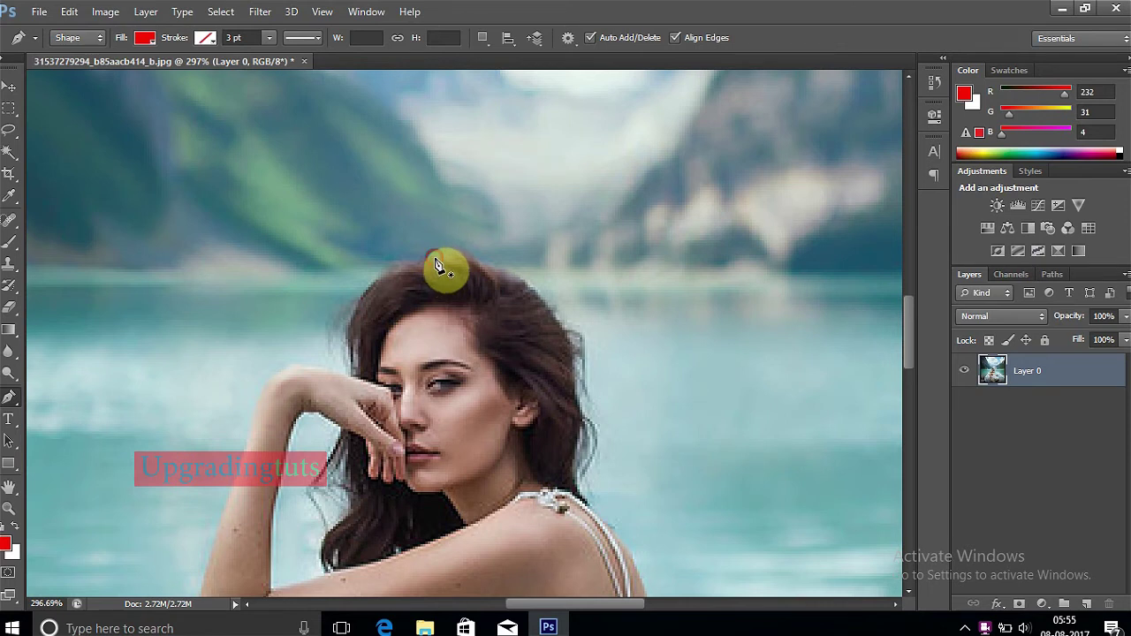
- Start the red shape with anchor points along the top of her hair
{"action": "left_click", "coordinate": [435, 265]}
{"action": "scroll", "coordinate": [454, 262], "scroll_direction": "up", "scroll_amount": 2}
{"action": "scroll", "coordinate": [470, 262], "scroll_direction": "up", "scroll_amount": 2}
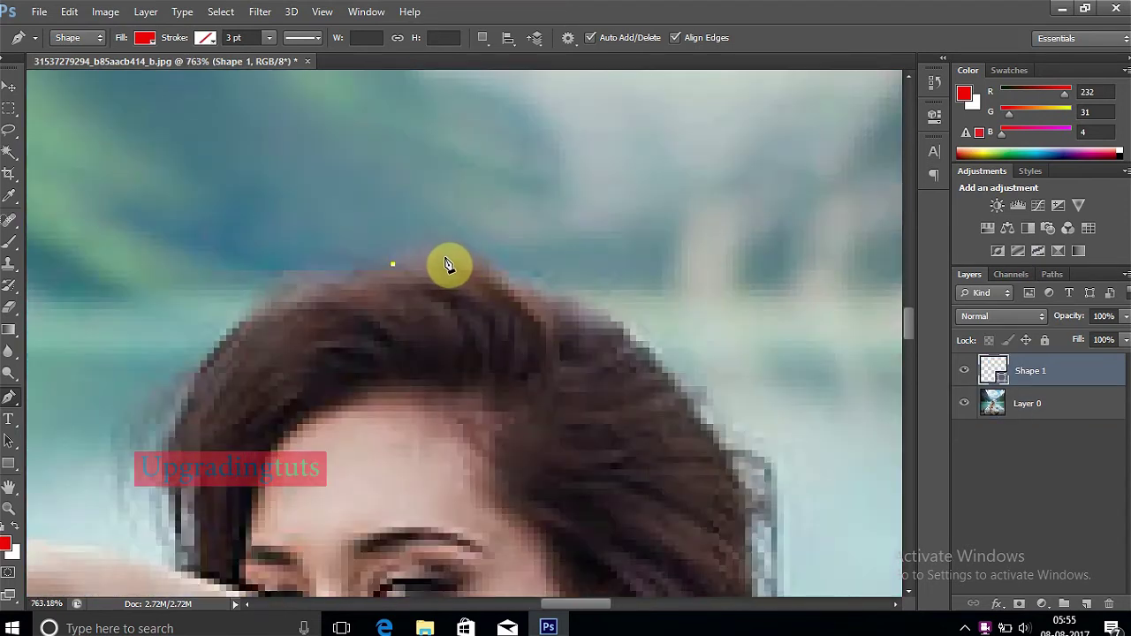
{"action": "scroll", "coordinate": [442, 263], "scroll_direction": "up", "scroll_amount": 2}
{"action": "left_click", "coordinate": [457, 260]}
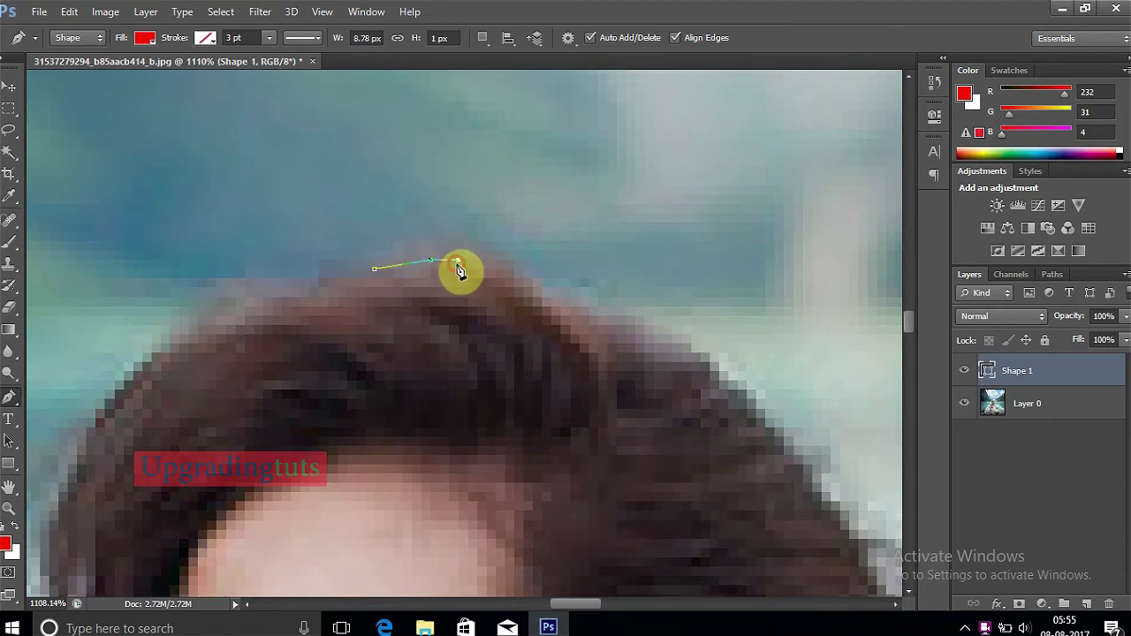
{"action": "left_click", "coordinate": [505, 260]}
{"action": "left_click", "coordinate": [533, 268]}
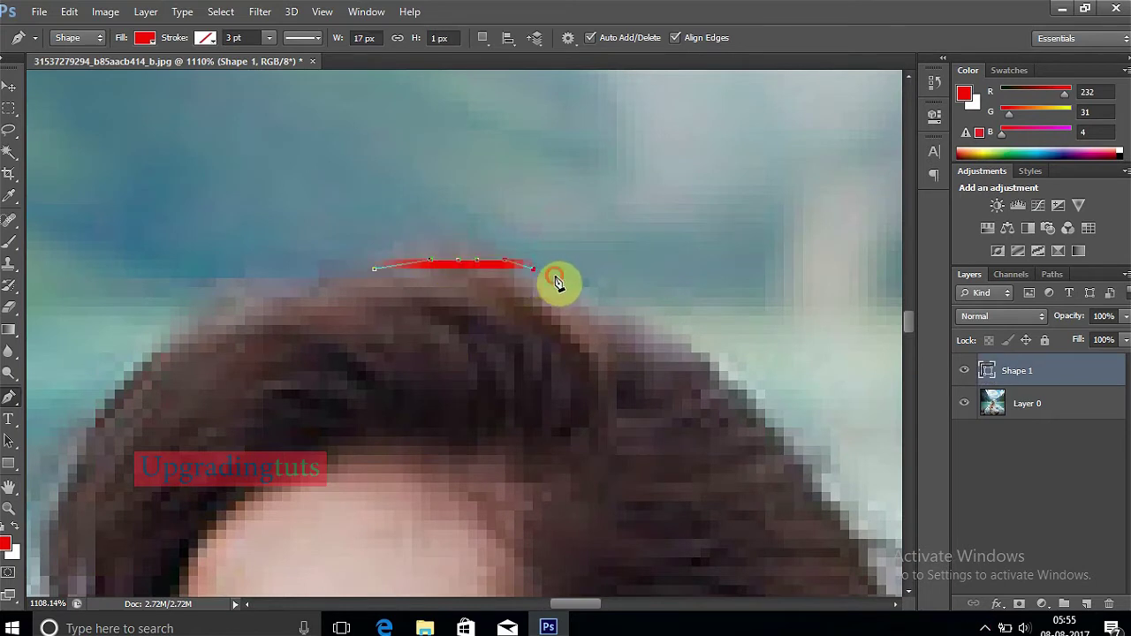
{"action": "left_click", "coordinate": [578, 279]}
{"action": "left_click", "coordinate": [620, 295]}
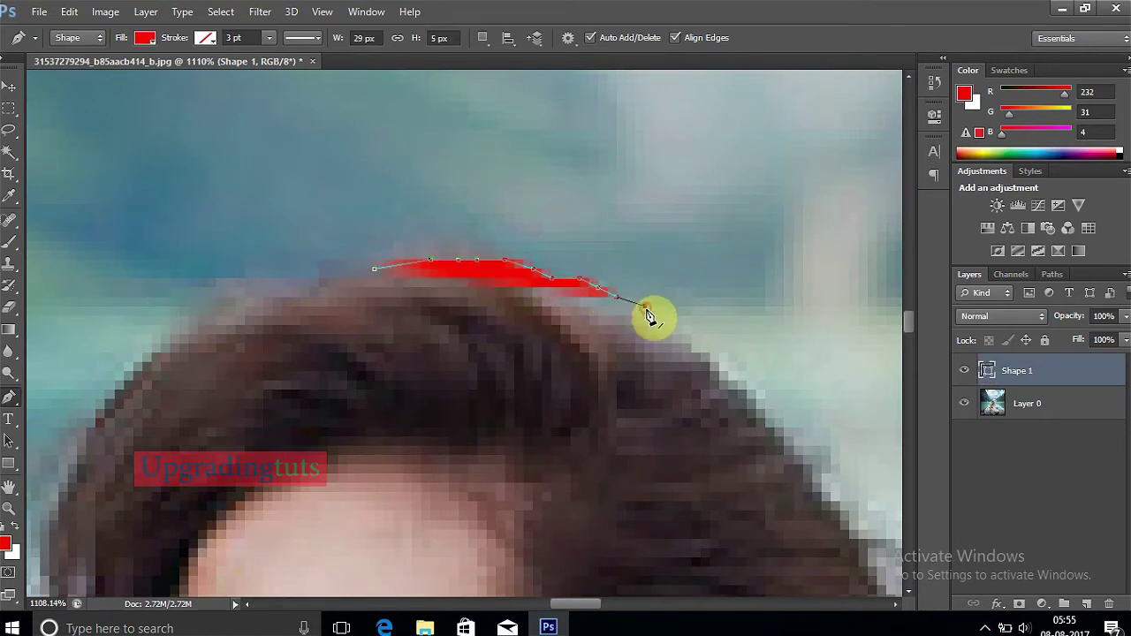
- Add a curved anchor and continue the outline along the hairline
{"action": "left_click_drag", "start_coordinate": [684, 322], "coordinate": [570, 284]}
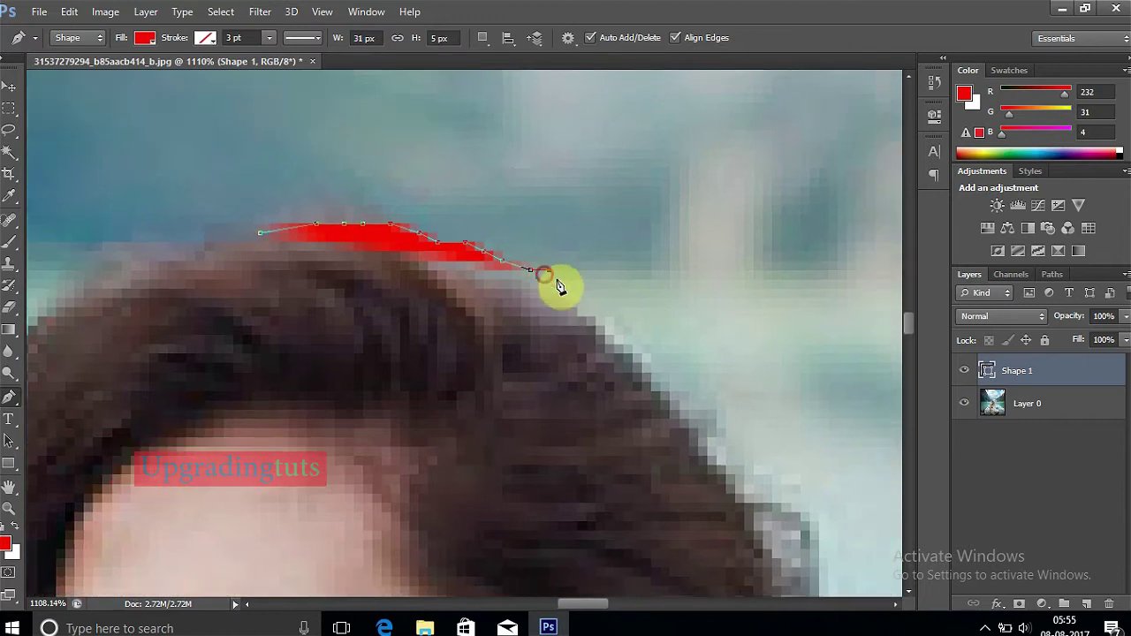
{"action": "left_click", "coordinate": [548, 270]}
{"action": "left_click", "coordinate": [567, 287]}
{"action": "left_click", "coordinate": [584, 305]}
{"action": "left_click", "coordinate": [608, 326]}
{"action": "left_click", "coordinate": [632, 345]}
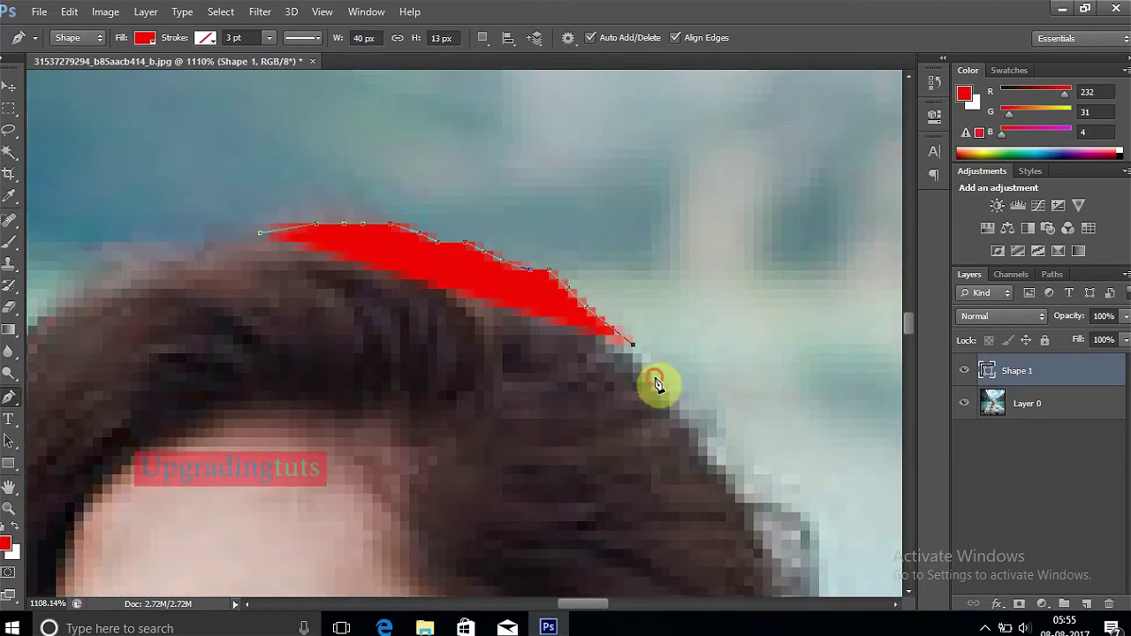
- Pan and trace the outline down the side of the hair
{"action": "left_click_drag", "start_coordinate": [655, 383], "coordinate": [549, 263]}
{"action": "left_click", "coordinate": [550, 252]}
{"action": "left_click", "coordinate": [566, 272]}
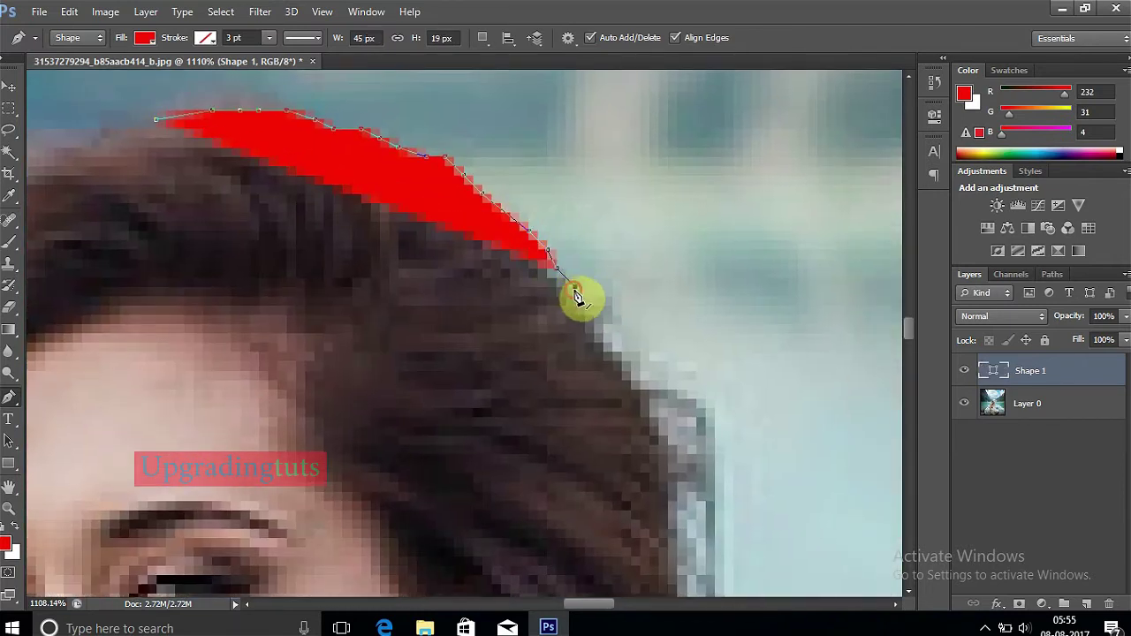
{"action": "left_click", "coordinate": [580, 289]}
{"action": "left_click", "coordinate": [601, 325]}
- Pan and continue the outline down the lower hair edge
{"action": "left_click_drag", "start_coordinate": [616, 351], "coordinate": [546, 255]}
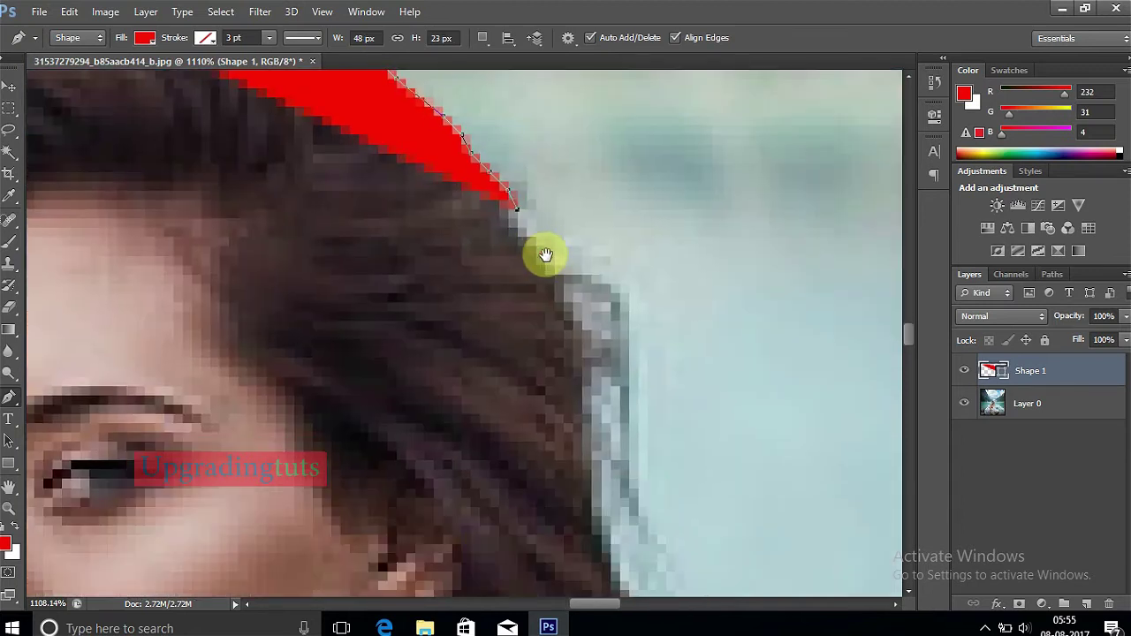
{"action": "left_click", "coordinate": [536, 236]}
{"action": "left_click", "coordinate": [565, 283]}
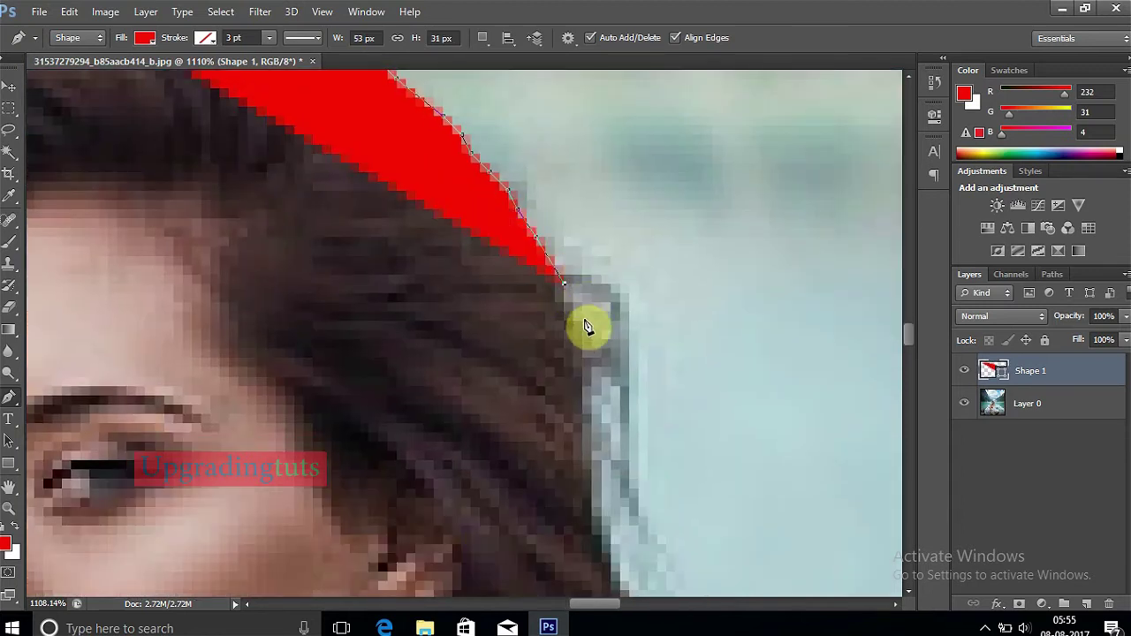
{"action": "left_click", "coordinate": [584, 320]}
{"action": "left_click", "coordinate": [591, 347]}
{"action": "left_click", "coordinate": [601, 373]}
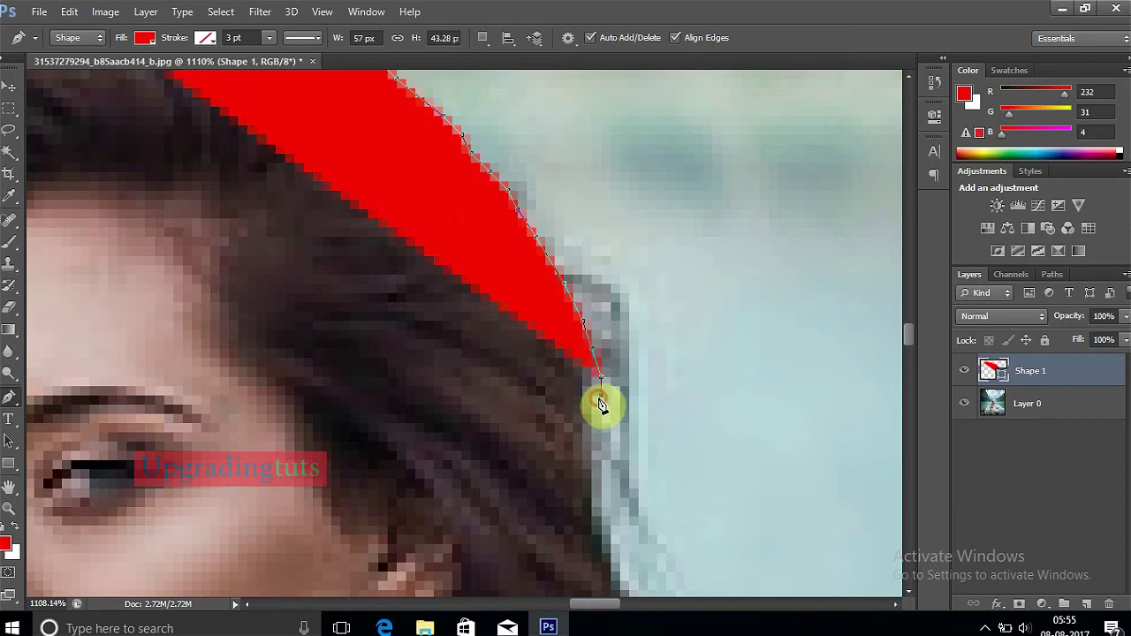
{"action": "left_click", "coordinate": [601, 394]}
{"action": "left_click", "coordinate": [601, 422]}
{"action": "left_click", "coordinate": [601, 448]}
- Extend the outline toward the ear and place an anchor beside it
{"action": "left_click_drag", "start_coordinate": [674, 378], "coordinate": [634, 219]}
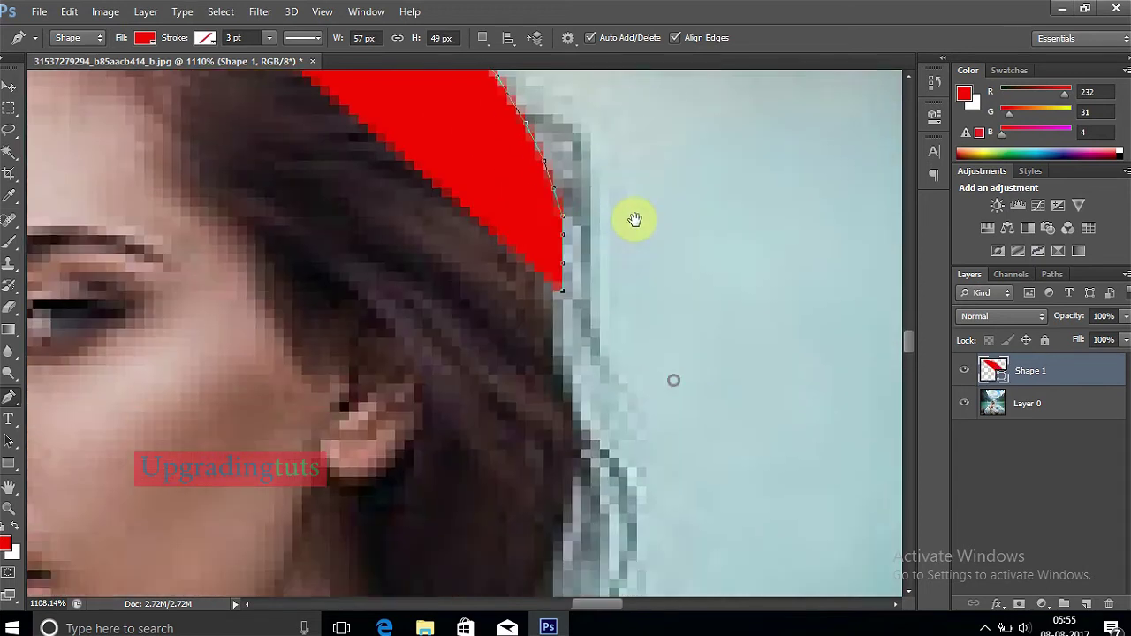
{"action": "left_click", "coordinate": [562, 318]}
{"action": "left_click", "coordinate": [562, 348]}
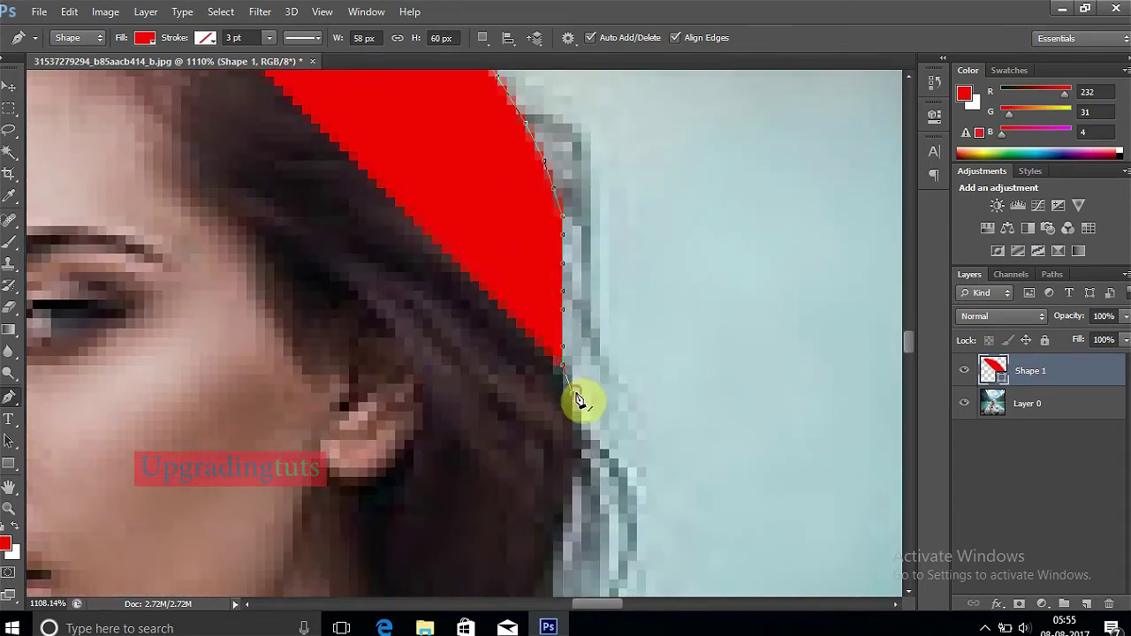
{"action": "left_click", "coordinate": [572, 394]}
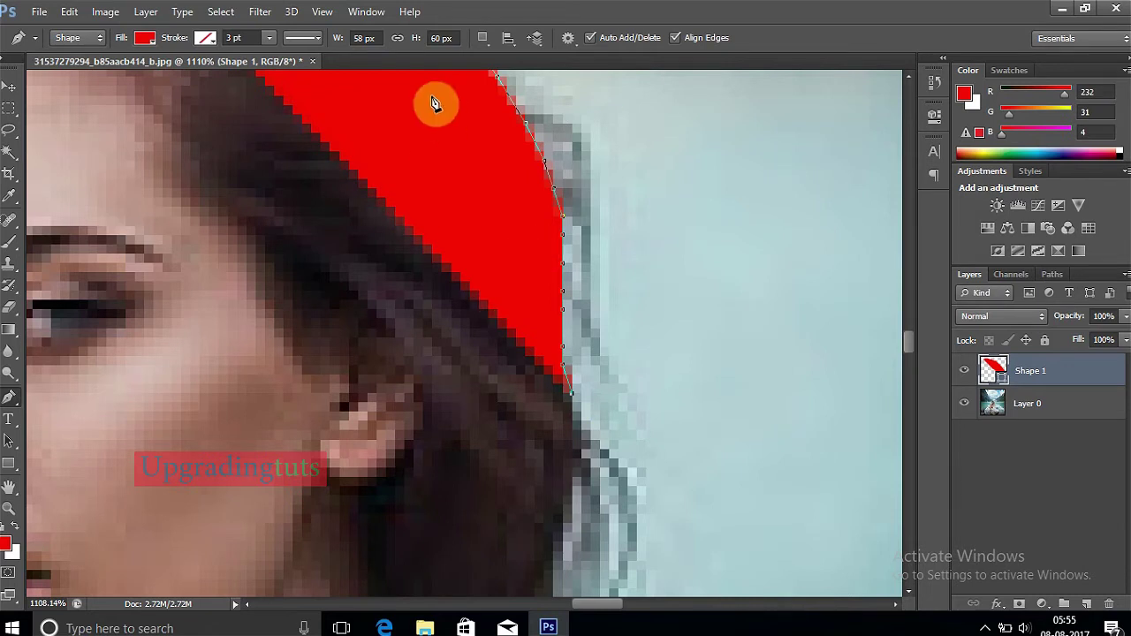
{"action": "left_click", "coordinate": [153, 41]}
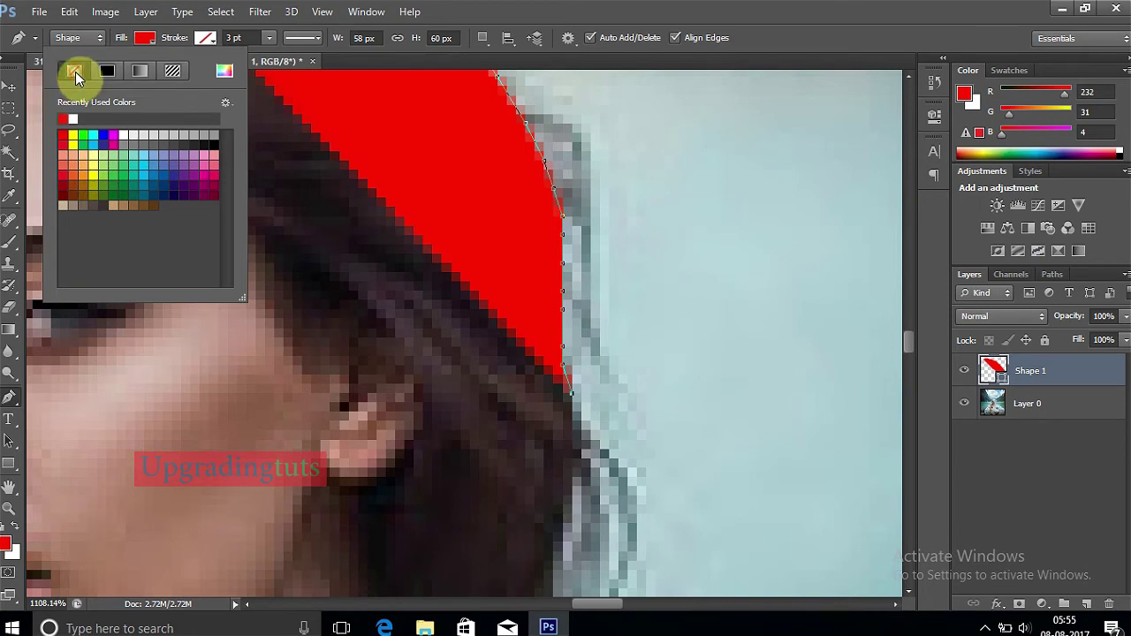
- Set the shape fill to No Color and extend the outline past the ear toward the neck
{"action": "left_click", "coordinate": [75, 72]}
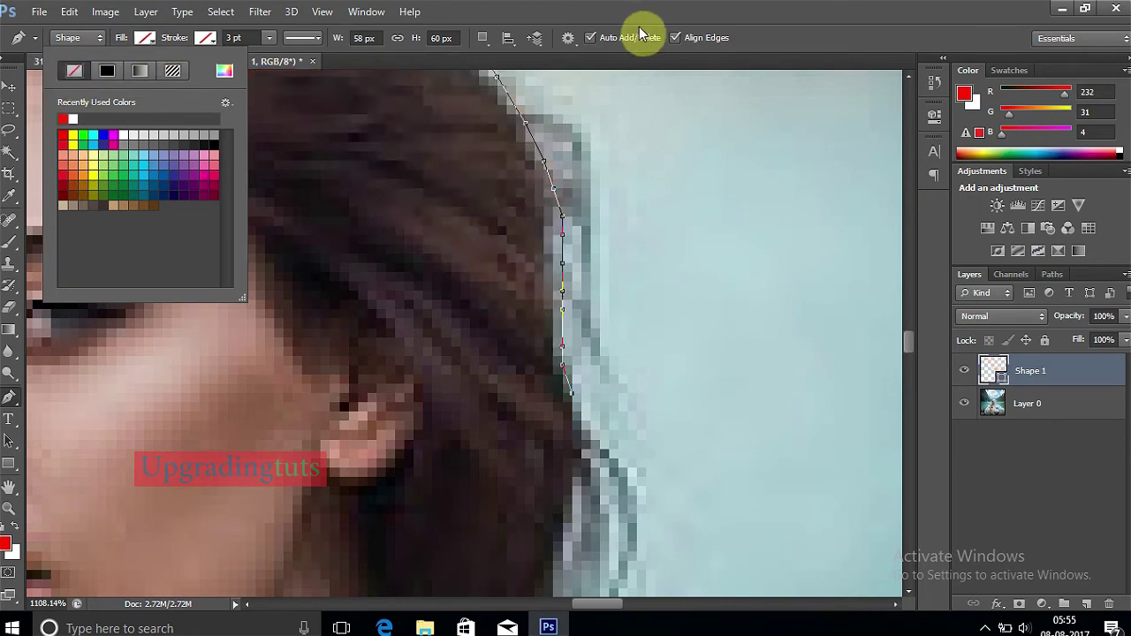
{"action": "left_click", "coordinate": [576, 404]}
{"action": "left_click", "coordinate": [583, 444]}
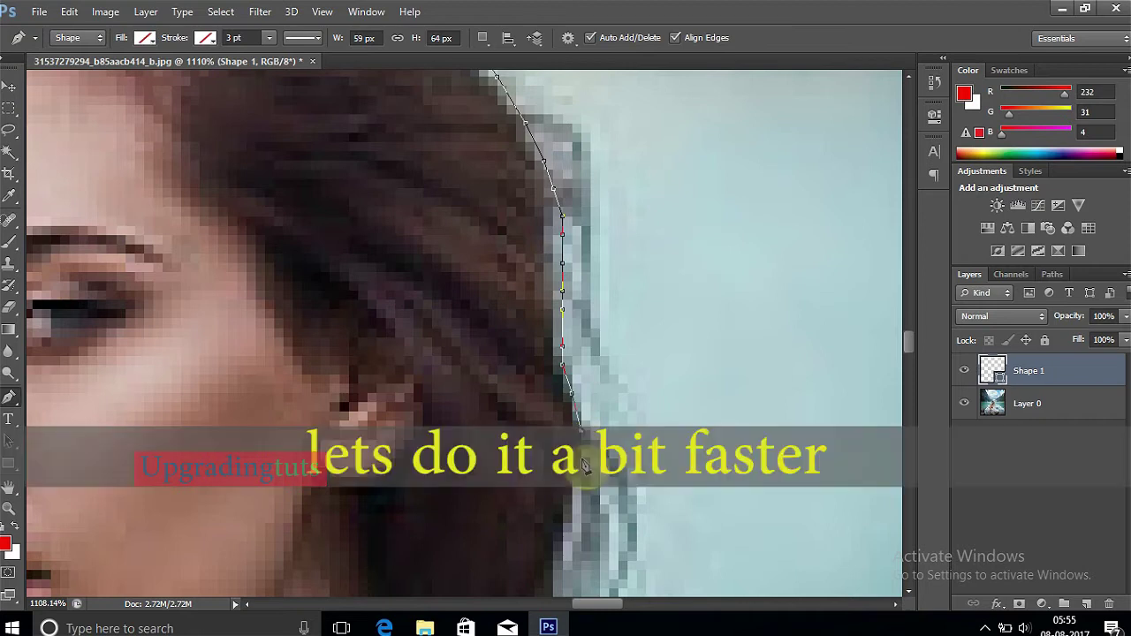
{"action": "left_click_drag", "start_coordinate": [597, 435], "coordinate": [603, 270]}
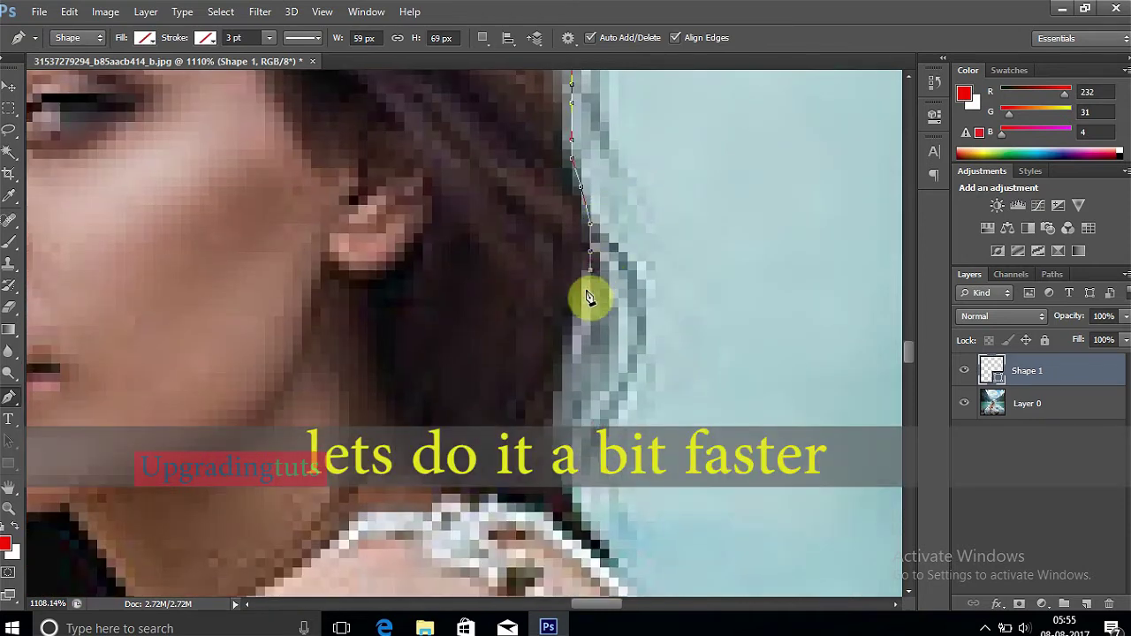
{"action": "left_click_drag", "start_coordinate": [570, 380], "coordinate": [441, 193]}
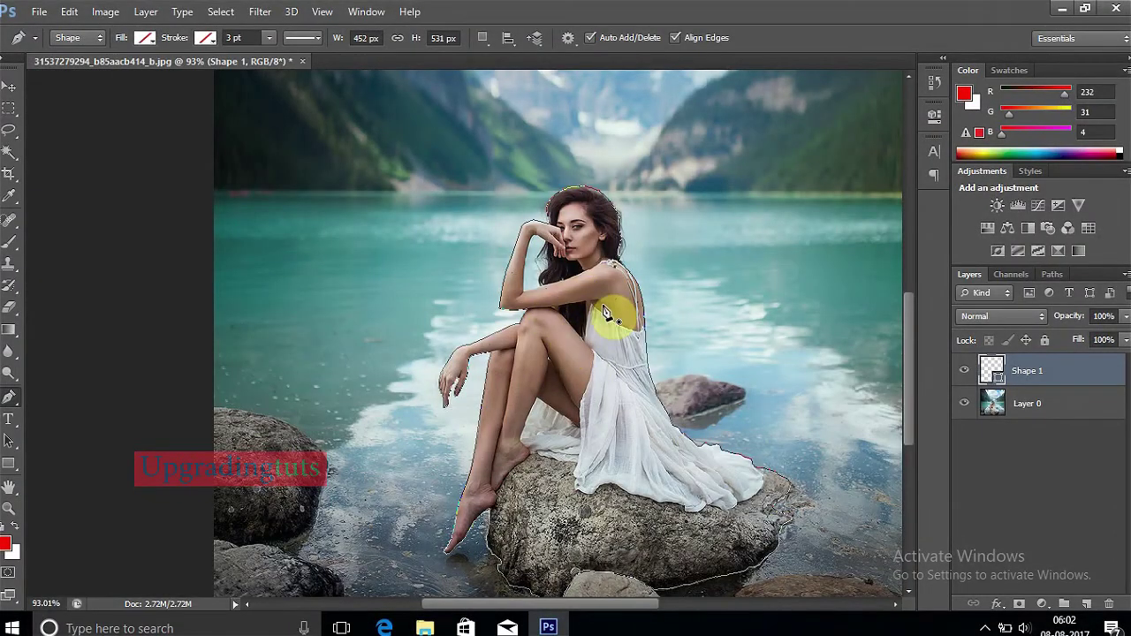
{"action": "scroll", "coordinate": [530, 353], "scroll_direction": "right", "scroll_amount": 1}
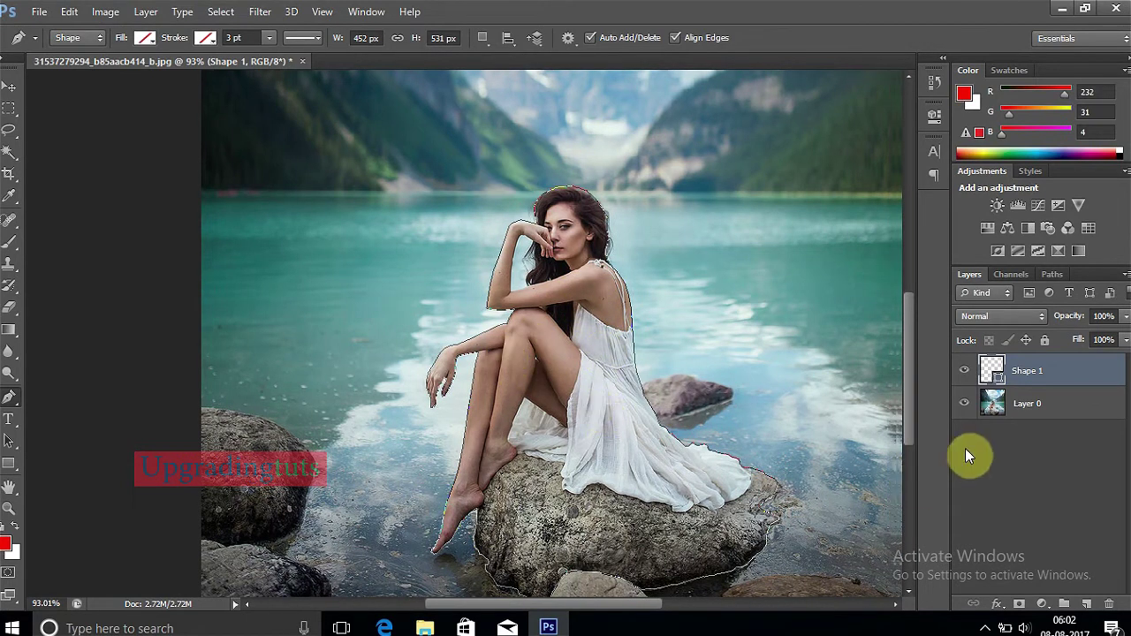
- Make a New Selection from the traced path with a 1 px feather radius
{"action": "scroll", "coordinate": [505, 249], "scroll_direction": "right", "scroll_amount": 4}
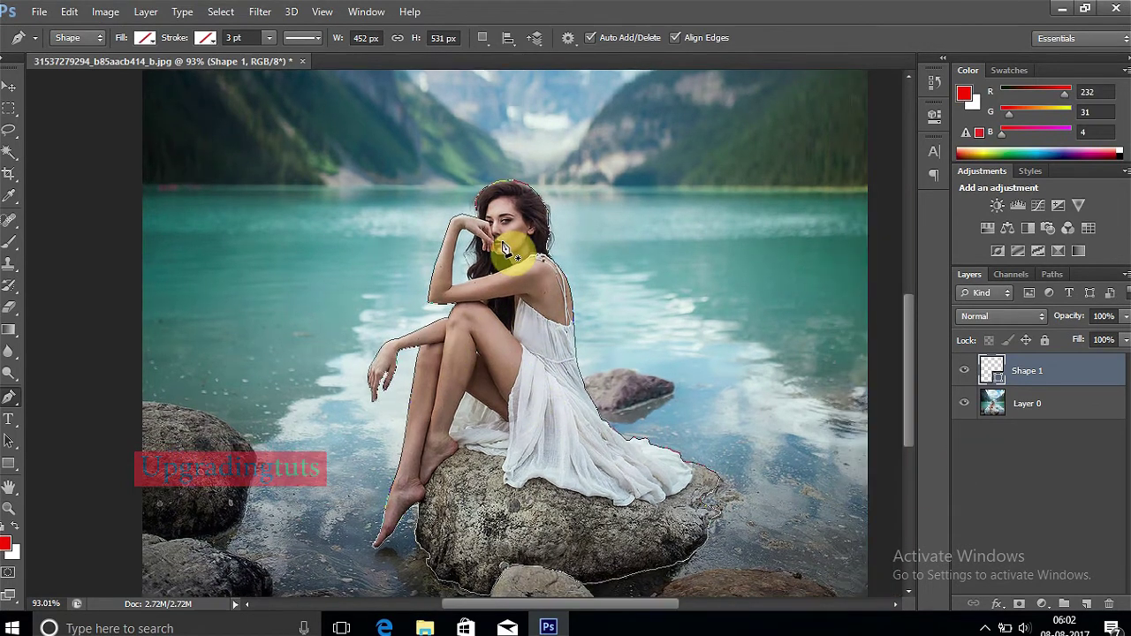
{"action": "right_click", "coordinate": [585, 310]}
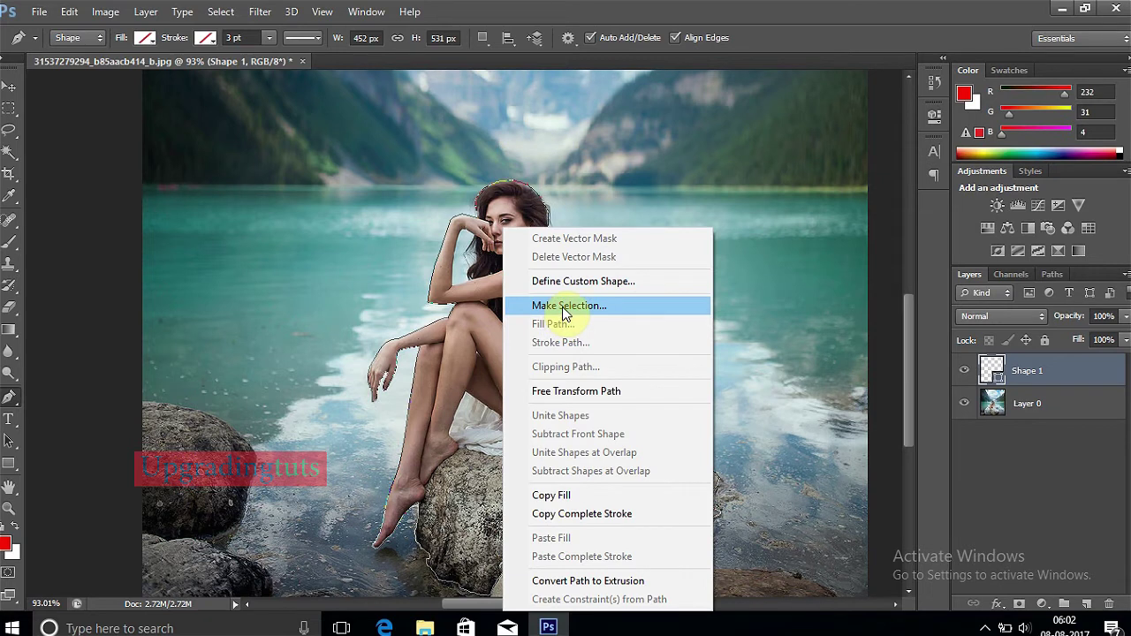
{"action": "left_click", "coordinate": [565, 307]}
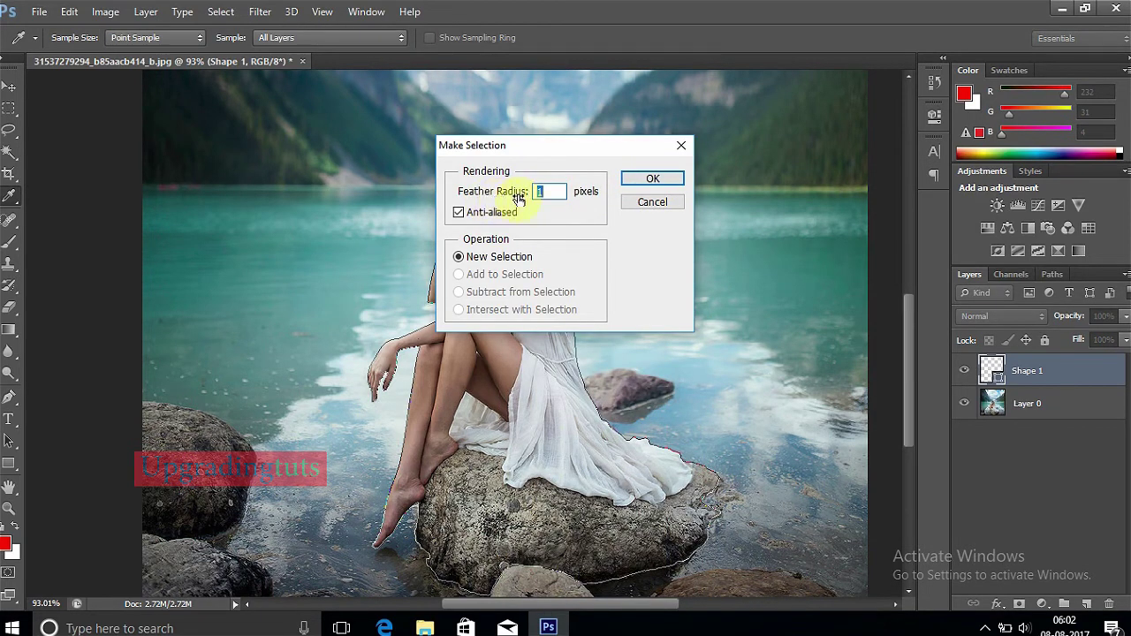
{"action": "left_click", "coordinate": [636, 182]}
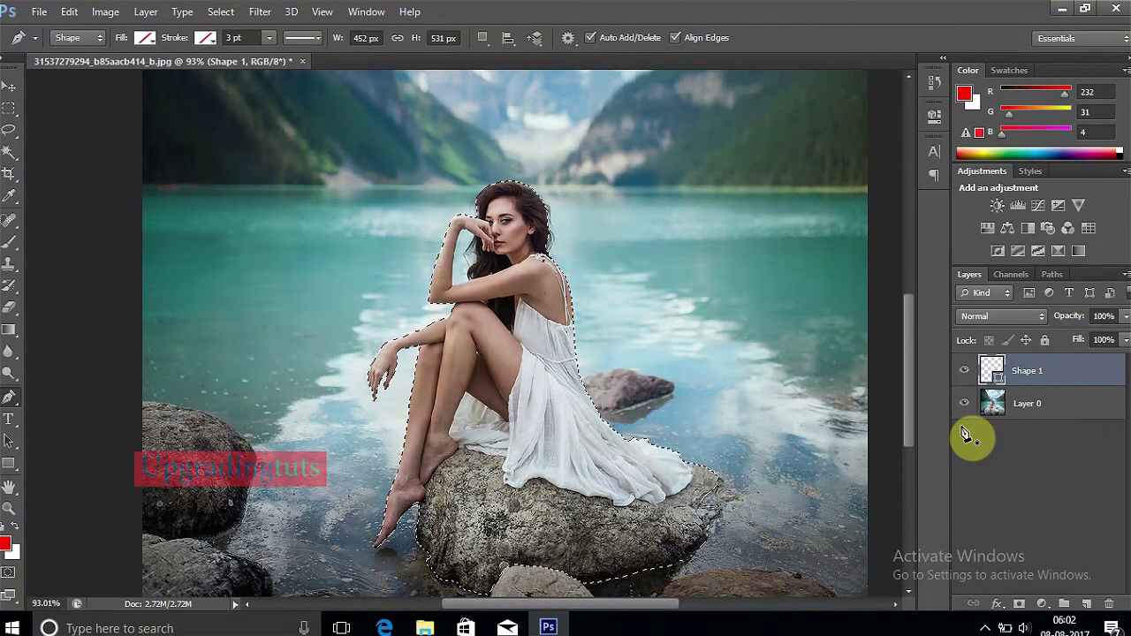
- Copy the selection to Layer 1 with Ctrl+J and hide Layer 0 to view the cut-out
{"action": "key", "text": "ctrl+j"}
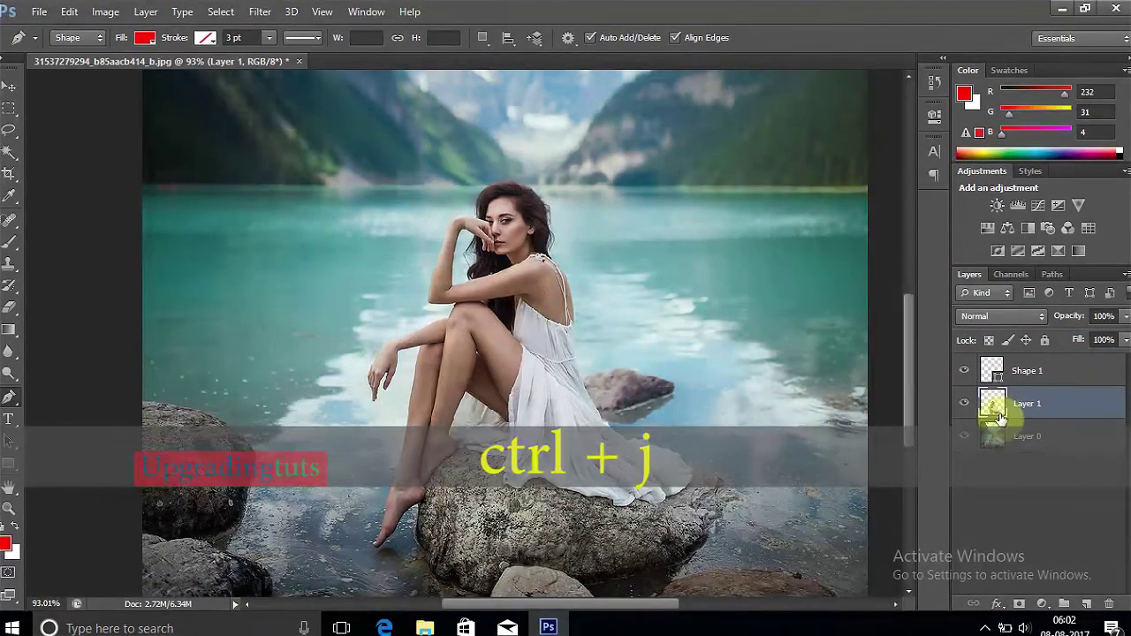
{"action": "left_click", "coordinate": [964, 444]}
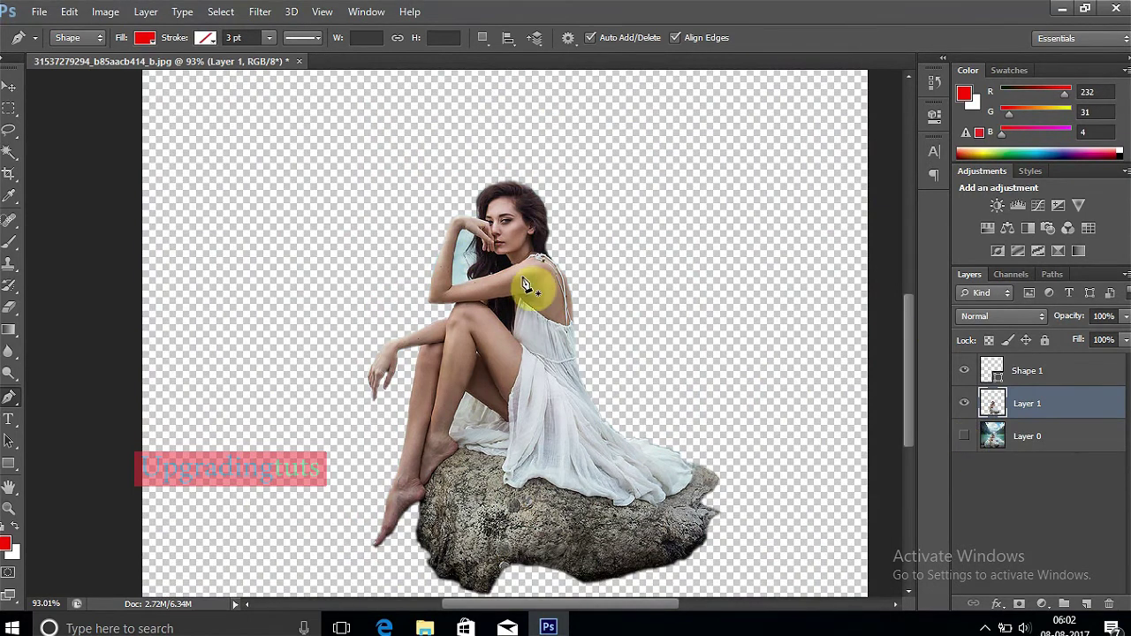
{"action": "scroll", "coordinate": [473, 250], "scroll_direction": "up", "scroll_amount": 2}
{"action": "scroll", "coordinate": [471, 250], "scroll_direction": "up", "scroll_amount": 2}
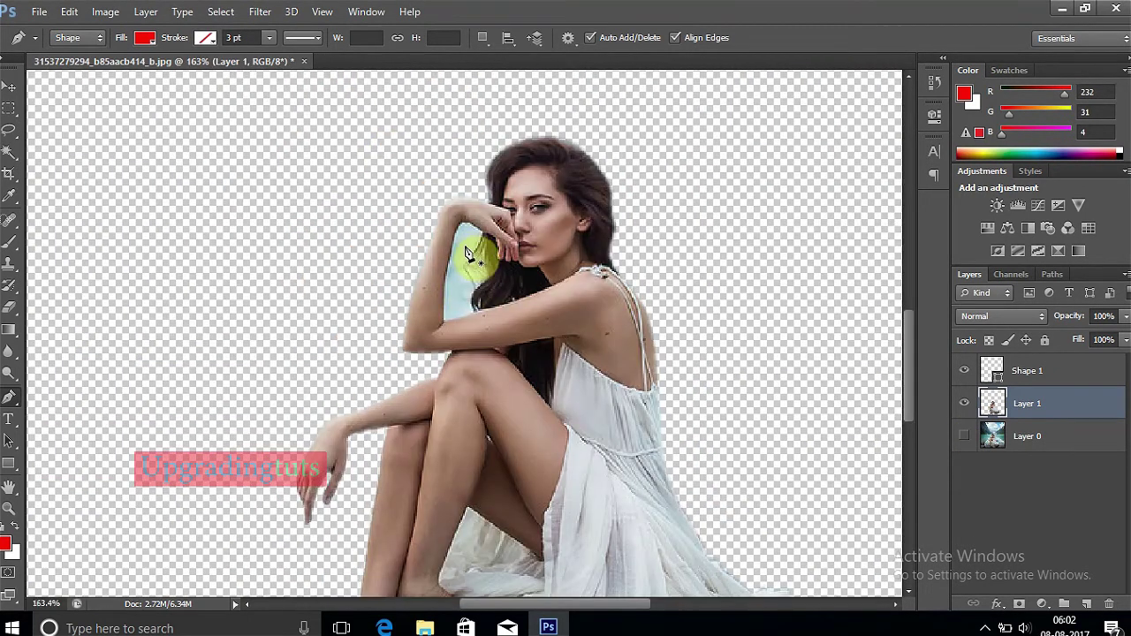
{"action": "scroll", "coordinate": [467, 257], "scroll_direction": "up", "scroll_amount": 2}
{"action": "scroll", "coordinate": [468, 255], "scroll_direction": "up", "scroll_amount": 2}
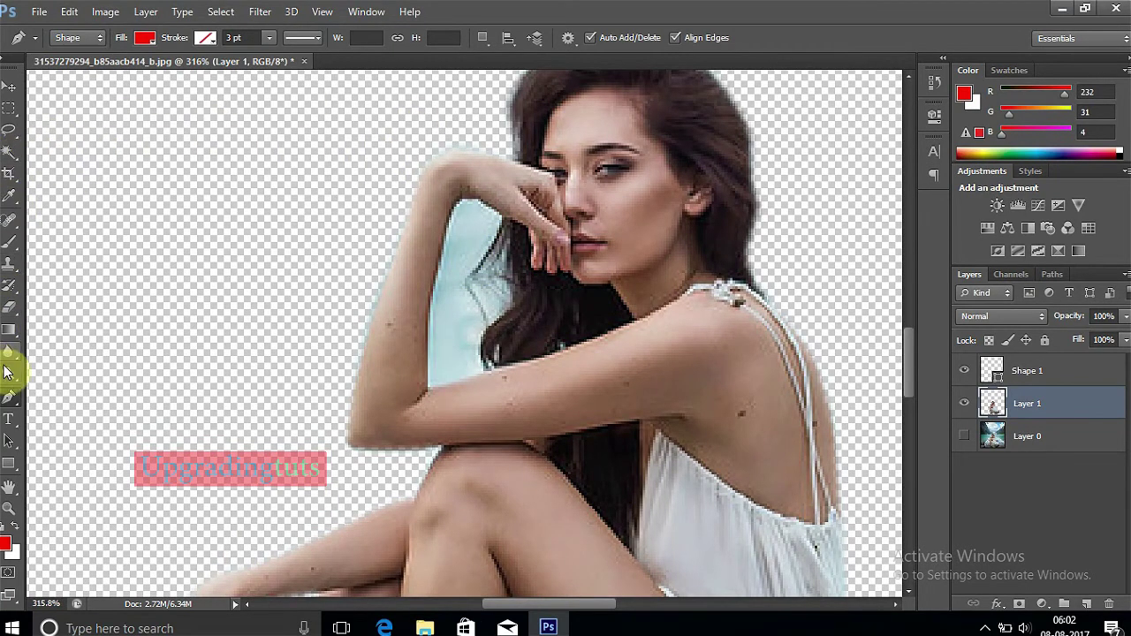
{"action": "left_click", "coordinate": [12, 319]}
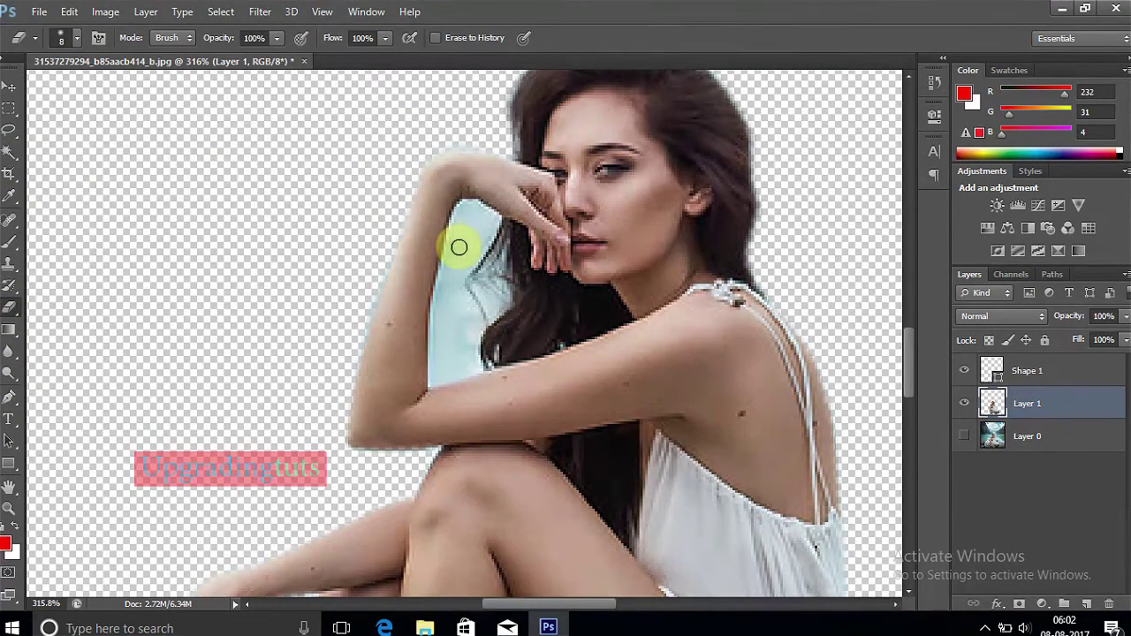
- Set a soft 8 px eraser brush and erase the blue cloth beside the raised arm
{"action": "scroll", "coordinate": [459, 244], "scroll_direction": "up", "scroll_amount": 2}
{"action": "scroll", "coordinate": [462, 245], "scroll_direction": "up", "scroll_amount": 2}
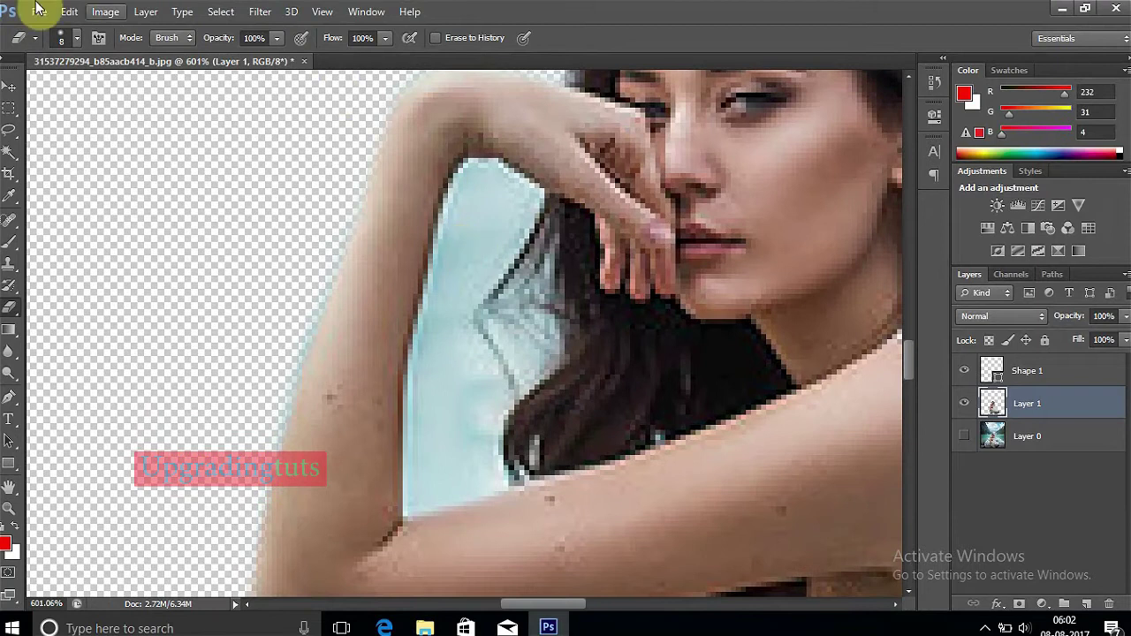
{"action": "left_click", "coordinate": [77, 38]}
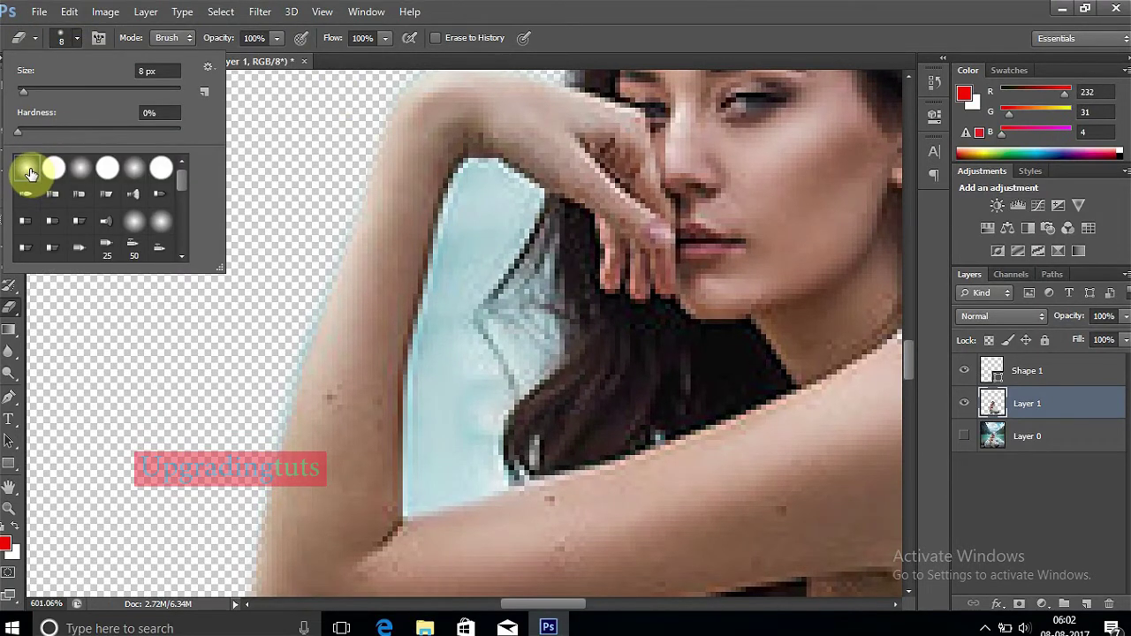
{"action": "left_click", "coordinate": [477, 237]}
{"action": "scroll", "coordinate": [477, 232], "scroll_direction": "up", "scroll_amount": 1}
{"action": "scroll", "coordinate": [478, 221], "scroll_direction": "up", "scroll_amount": 2}
{"action": "mouse_move", "coordinate": [478, 215]}
{"action": "left_mouse_down"}
{"action": "mouse_move", "coordinate": [474, 171]}
{"action": "mouse_move", "coordinate": [485, 182]}
{"action": "mouse_move", "coordinate": [421, 353]}
{"action": "left_mouse_up"}
- Resize the brush and erase the remaining blue fringe near the cloth edge and hair
{"action": "key", "text": "bracketleft"}
{"action": "key", "text": "bracketleft"}
{"action": "key", "text": "bracketleft"}
{"action": "scroll", "coordinate": [488, 186], "scroll_direction": "up", "scroll_amount": 2}
{"action": "scroll", "coordinate": [422, 353], "scroll_direction": "down", "scroll_amount": 2}
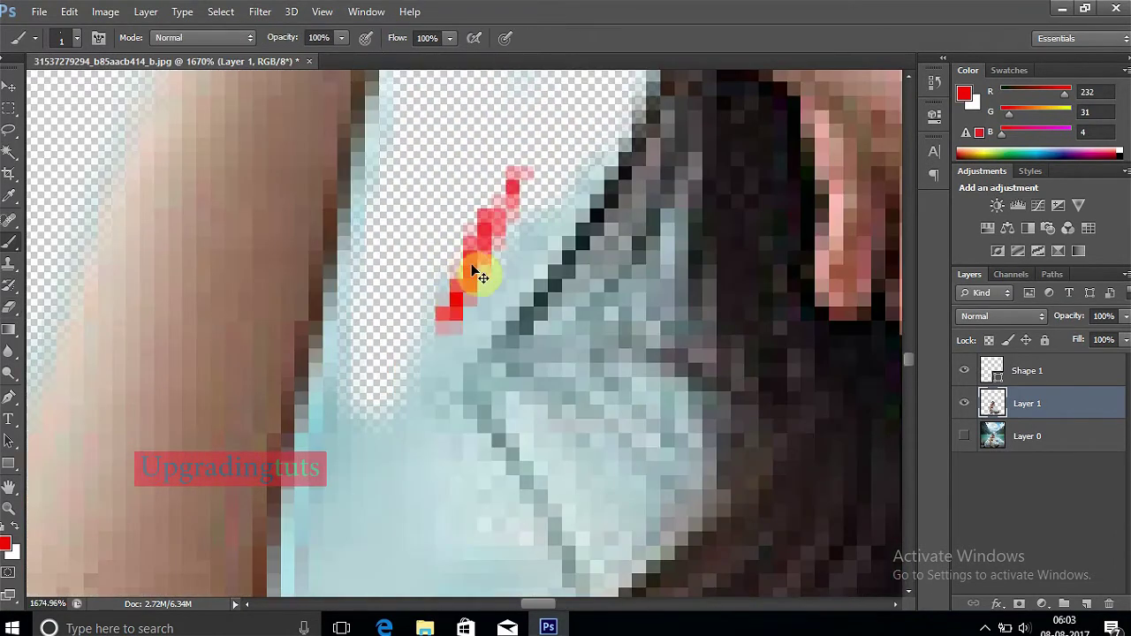
{"action": "left_click_drag", "start_coordinate": [475, 265], "coordinate": [474, 229]}
{"action": "scroll", "coordinate": [474, 229], "scroll_direction": "down", "scroll_amount": 2}
{"action": "key", "text": "bracketright"}
{"action": "key", "text": "bracketright"}
{"action": "key", "text": "bracketright"}
{"action": "mouse_move", "coordinate": [397, 398]}
{"action": "left_mouse_down"}
{"action": "mouse_move", "coordinate": [409, 295]}
{"action": "mouse_move", "coordinate": [360, 403]}
{"action": "left_mouse_up"}
{"action": "scroll", "coordinate": [408, 333], "scroll_direction": "down", "scroll_amount": 3}
{"action": "scroll", "coordinate": [406, 324], "scroll_direction": "down", "scroll_amount": 1}
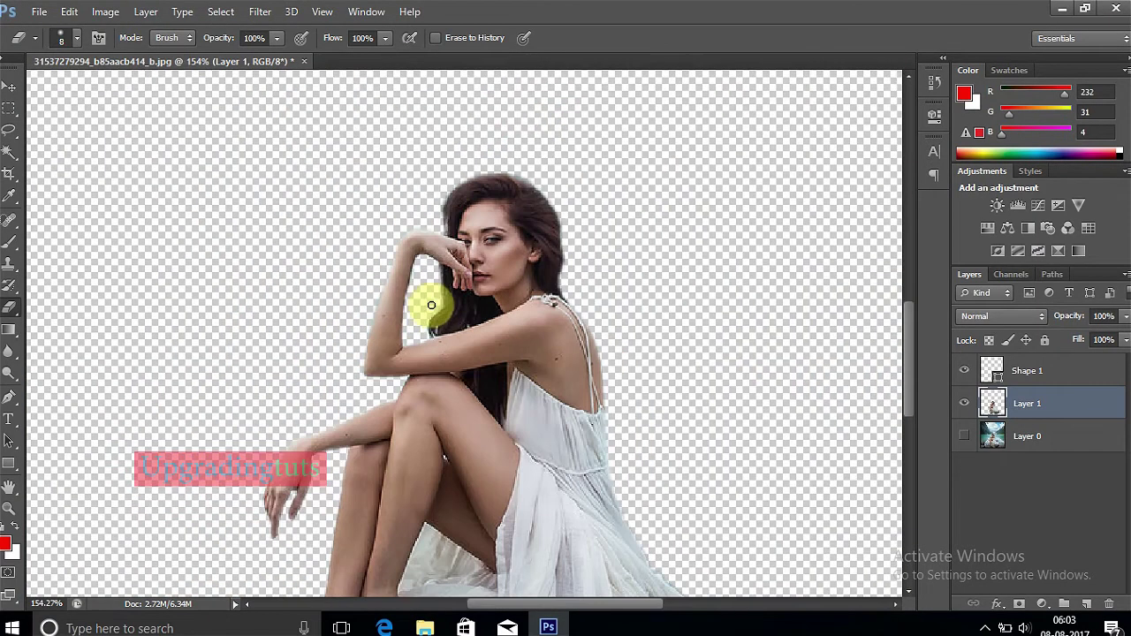
{"action": "scroll", "coordinate": [442, 290], "scroll_direction": "down", "scroll_amount": 1}
{"action": "scroll", "coordinate": [552, 430], "scroll_direction": "down", "scroll_amount": 1}
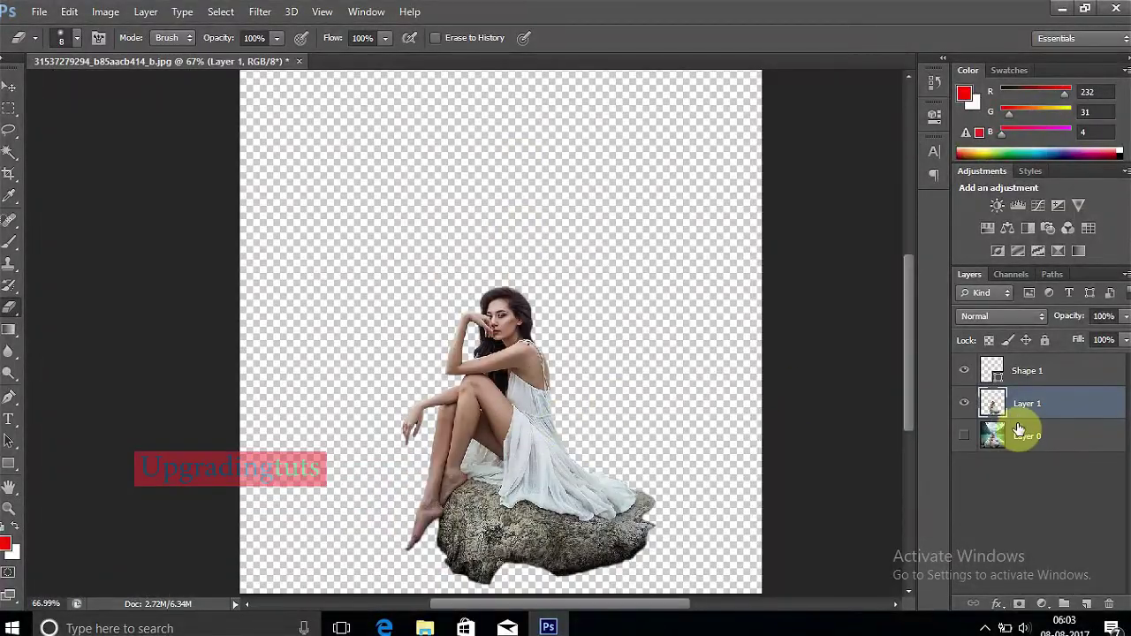
- Show Layer 0, hide Layer 1, and make the lake background the active layer
{"action": "left_click", "coordinate": [964, 435]}
{"action": "left_click", "coordinate": [964, 405]}
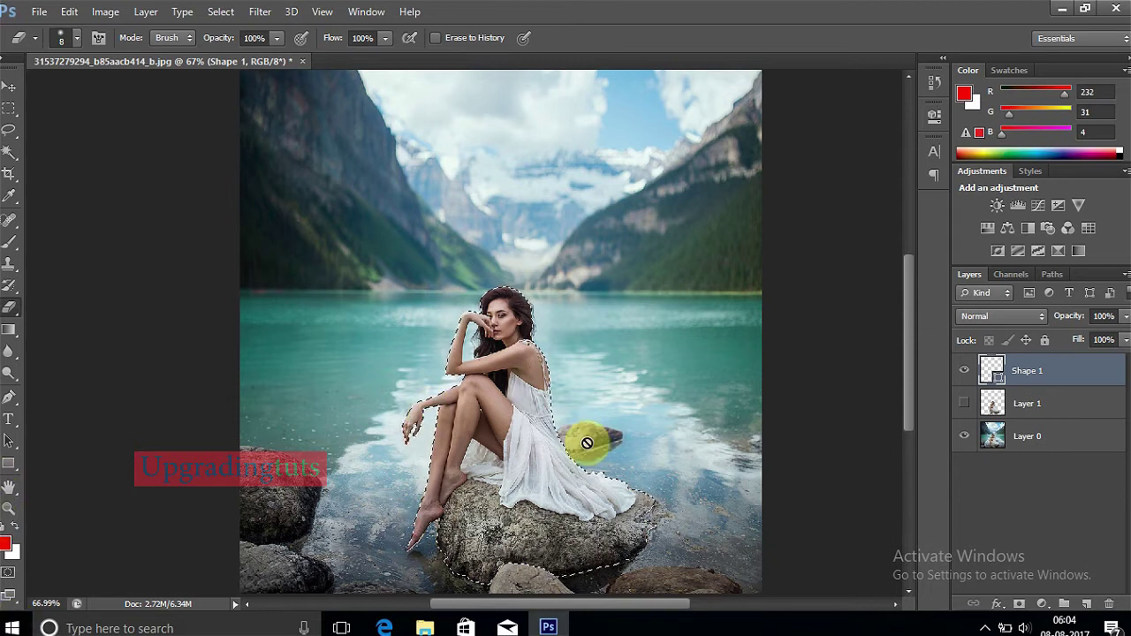
{"action": "left_click", "coordinate": [993, 433]}
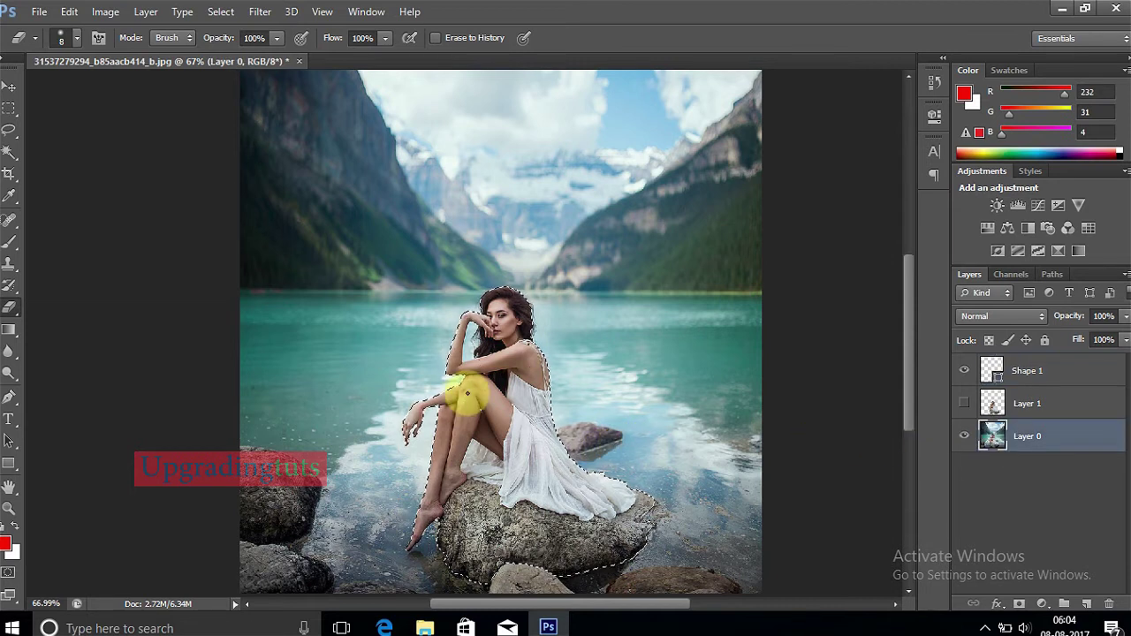
{"action": "key", "text": "shift+F5"}
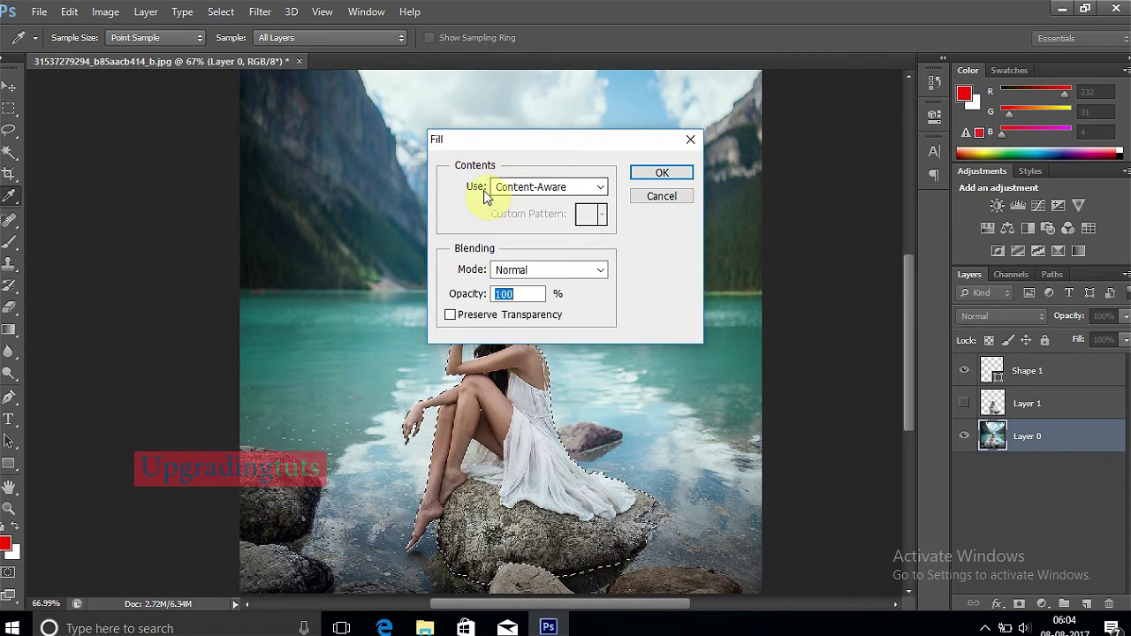
- Fill the selected area with Content-Aware at Normal mode and 100% opacity
{"action": "left_click", "coordinate": [530, 186]}
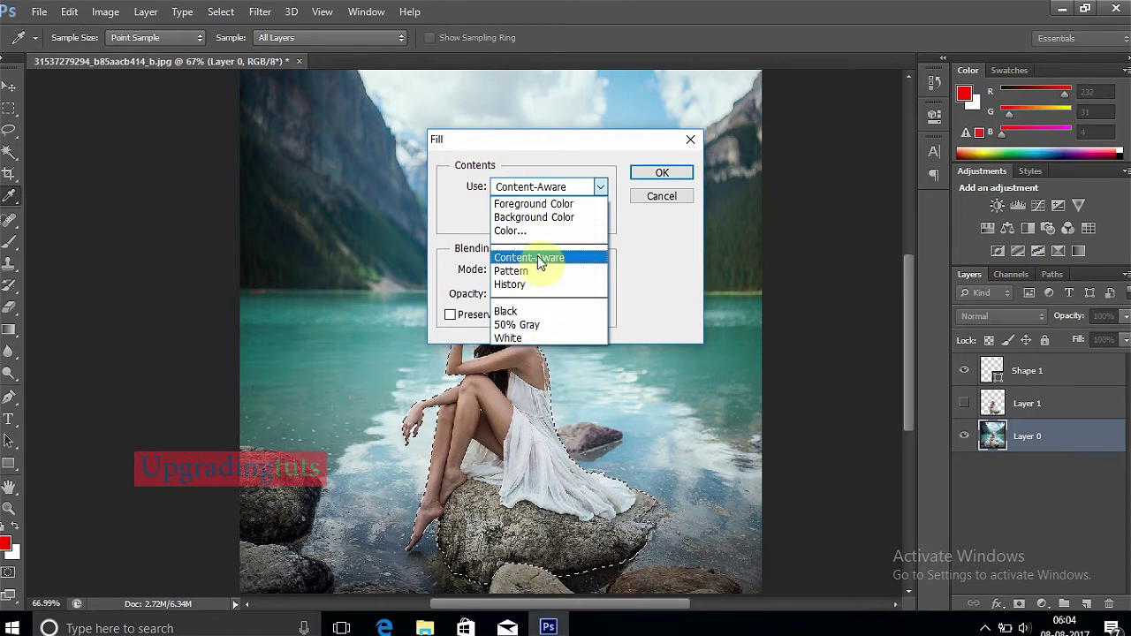
{"action": "left_click", "coordinate": [546, 264]}
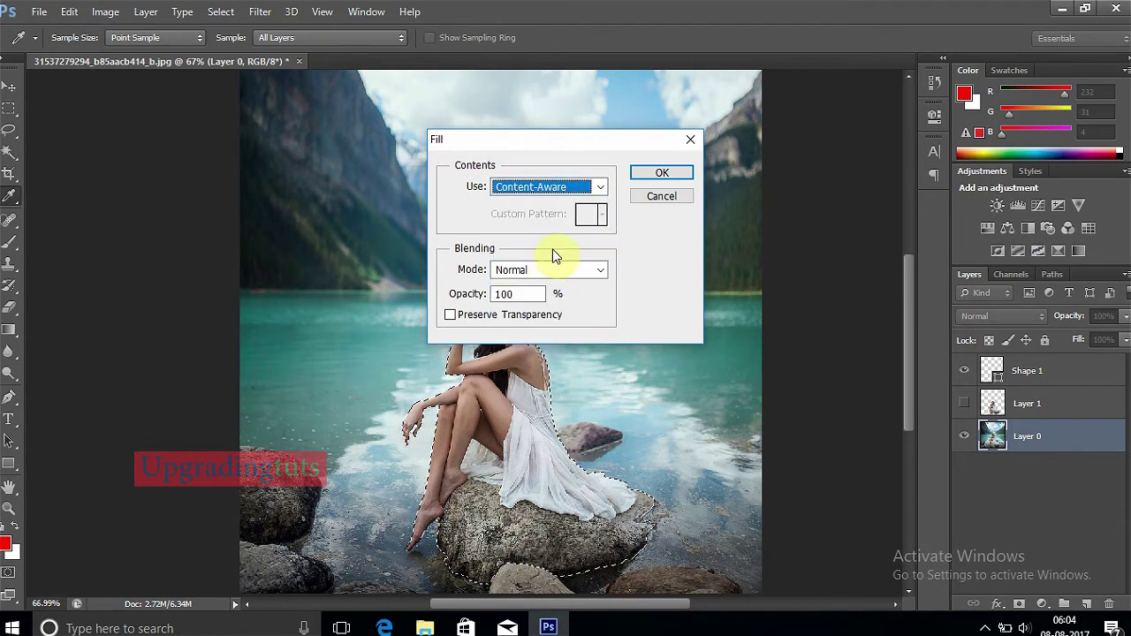
{"action": "left_click", "coordinate": [657, 182]}
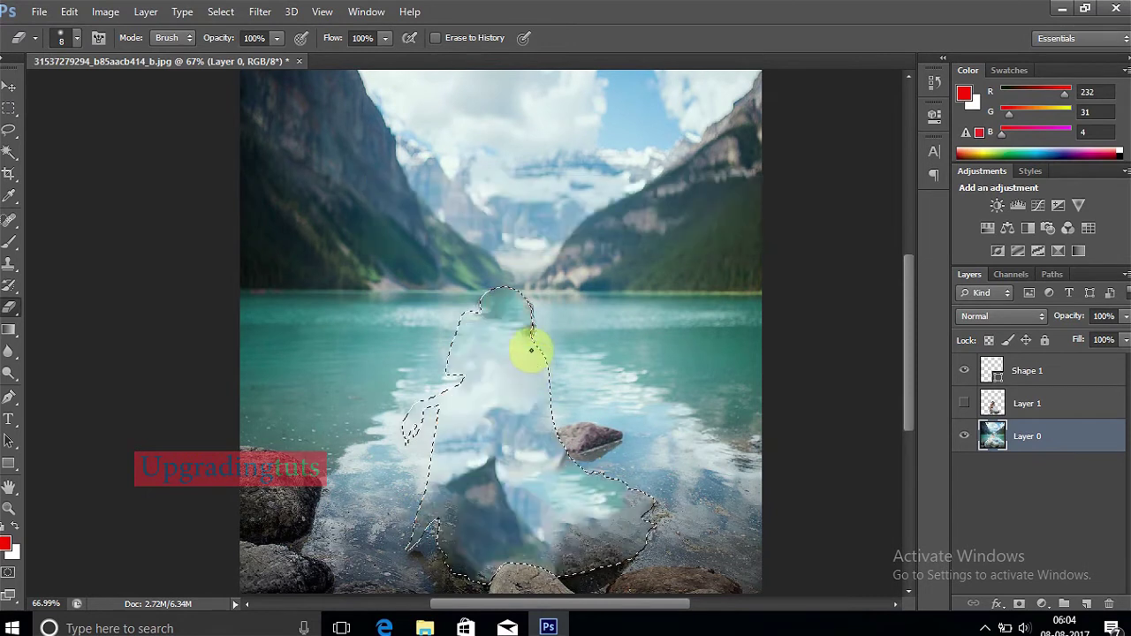
- Deselect with Ctrl+D and zoom in on the dark streaks left in the filled water
{"action": "key", "text": "ctrl+d"}
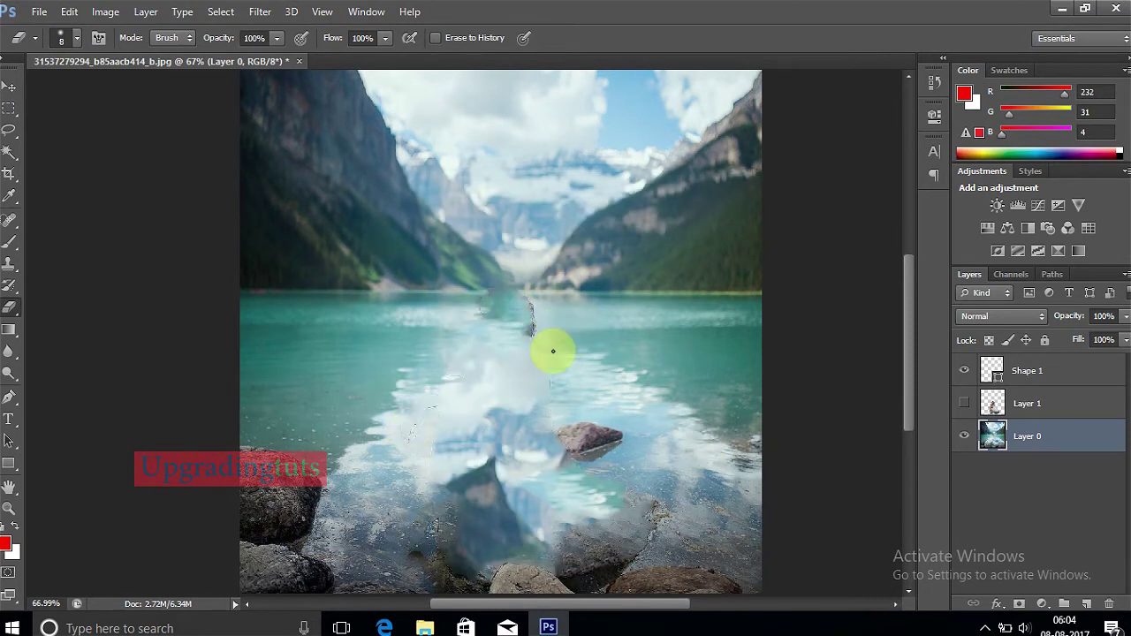
{"action": "scroll", "coordinate": [551, 351], "scroll_direction": "down", "scroll_amount": 3}
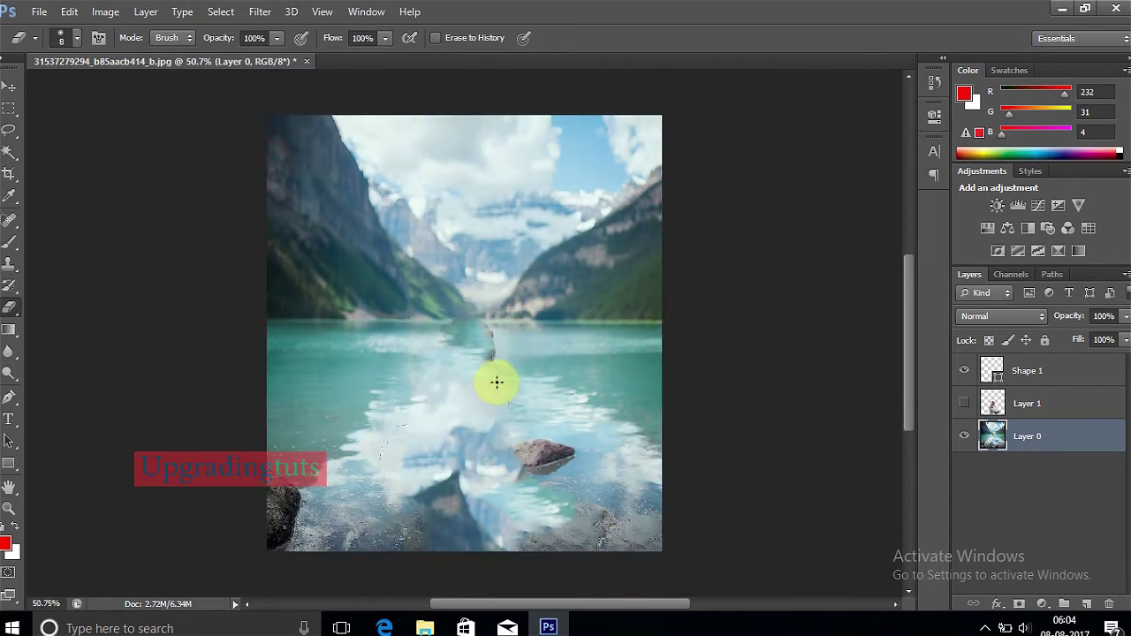
{"action": "scroll", "coordinate": [497, 381], "scroll_direction": "up", "scroll_amount": 2}
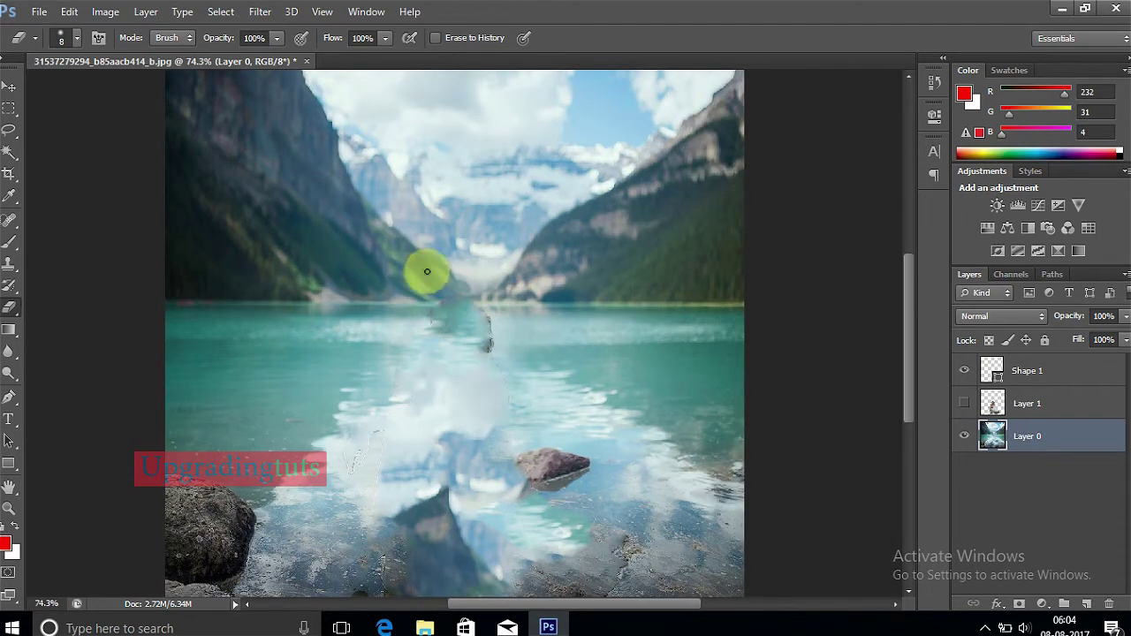
{"action": "scroll", "coordinate": [491, 378], "scroll_direction": "up", "scroll_amount": 2}
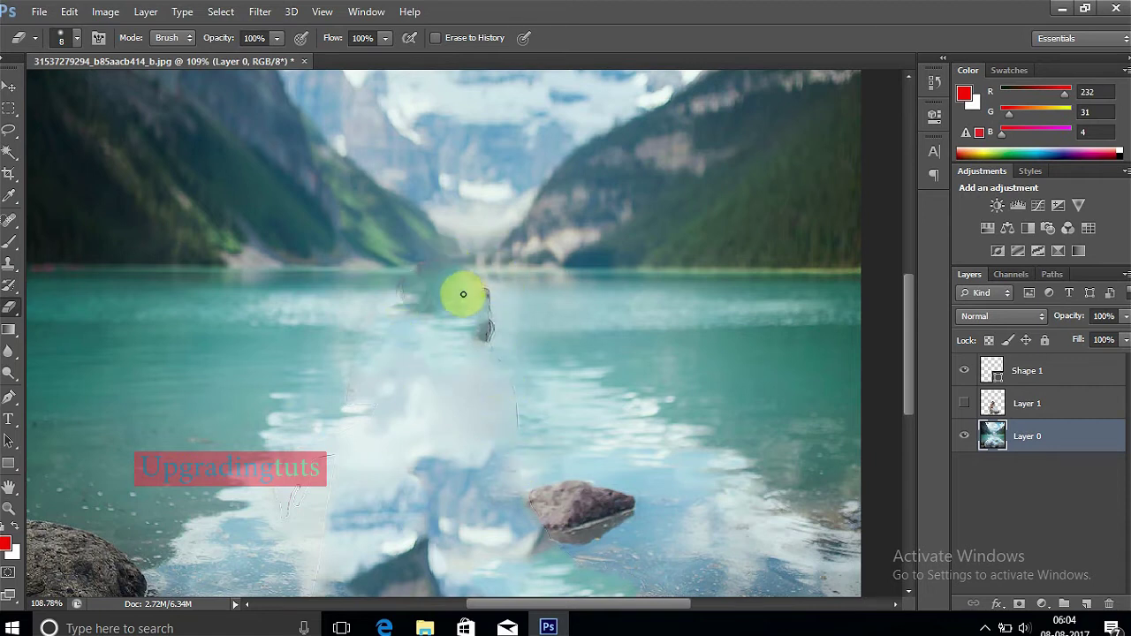
{"action": "scroll", "coordinate": [480, 291], "scroll_direction": "up", "scroll_amount": 2}
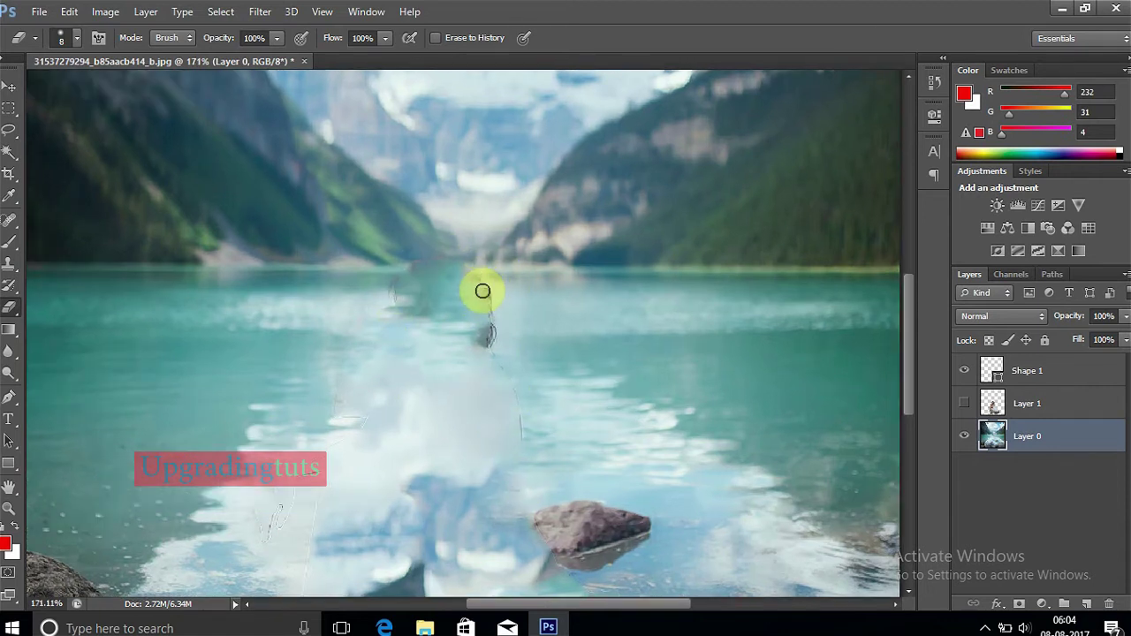
{"action": "scroll", "coordinate": [570, 397], "scroll_direction": "up", "scroll_amount": 2}
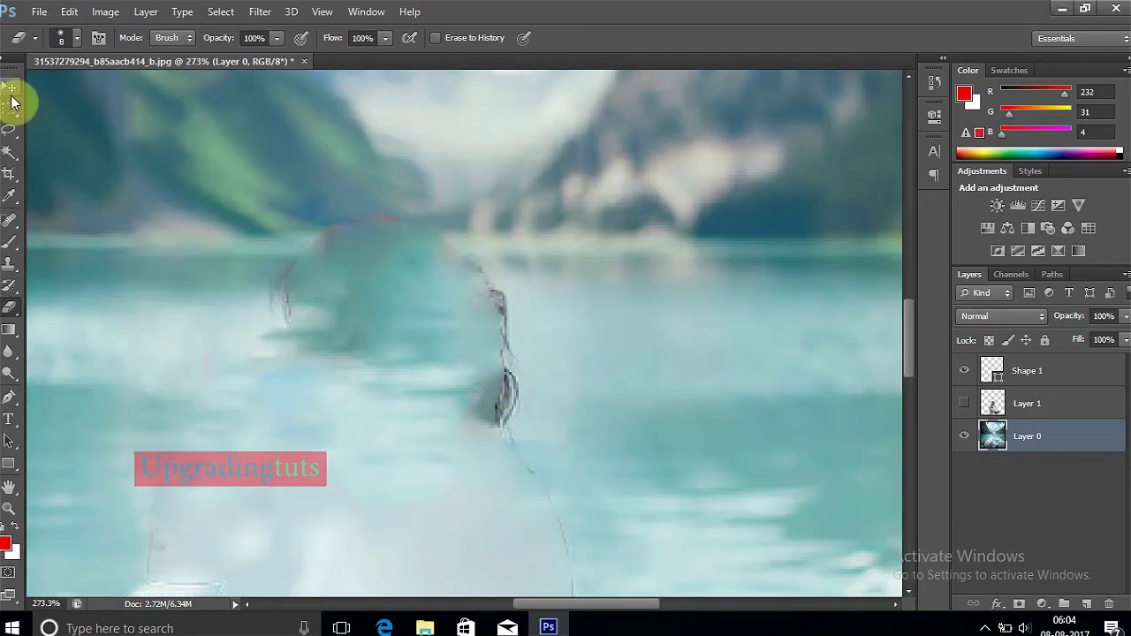
- Use a smaller Clone Stamp brush to paint sampled clean water over the dark strands
{"action": "left_click", "coordinate": [10, 263]}
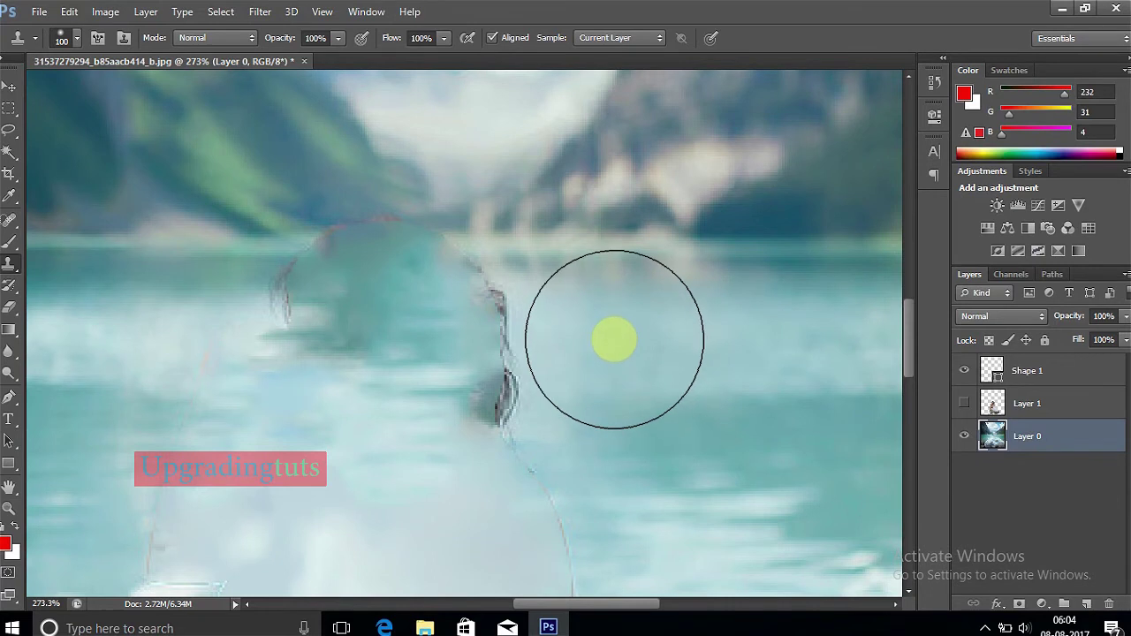
{"action": "key", "text": "bracketleft"}
{"action": "key", "text": "bracketleft"}
{"action": "key", "text": "bracketleft"}
{"action": "scroll", "coordinate": [585, 351], "scroll_direction": "up", "scroll_amount": 1}
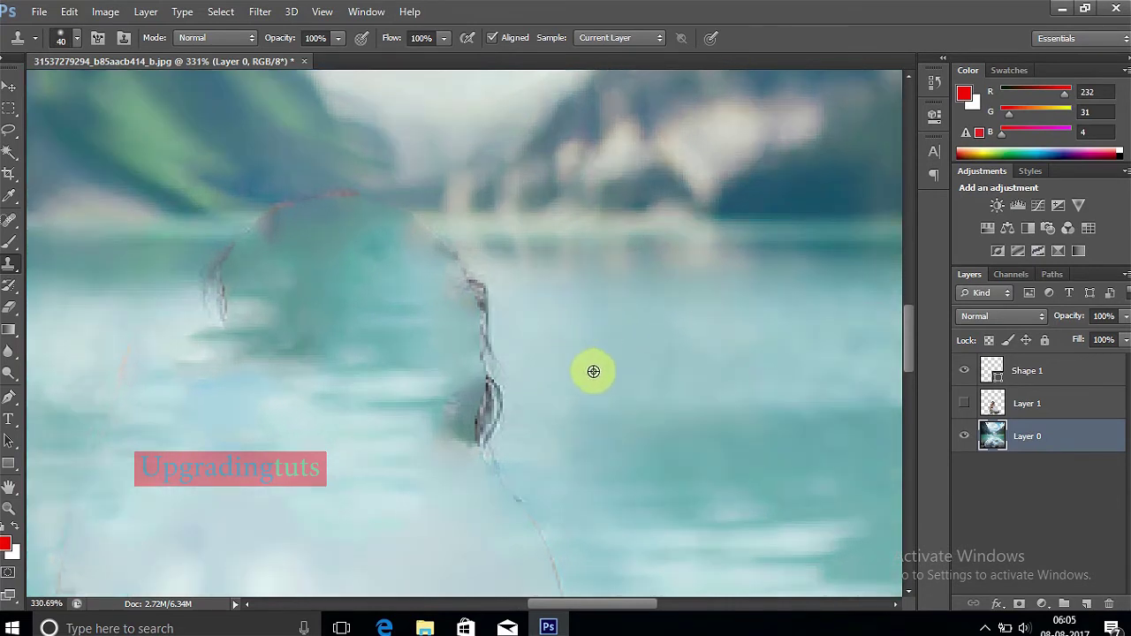
{"action": "left_click_drag", "start_coordinate": [560, 423], "coordinate": [496, 407]}
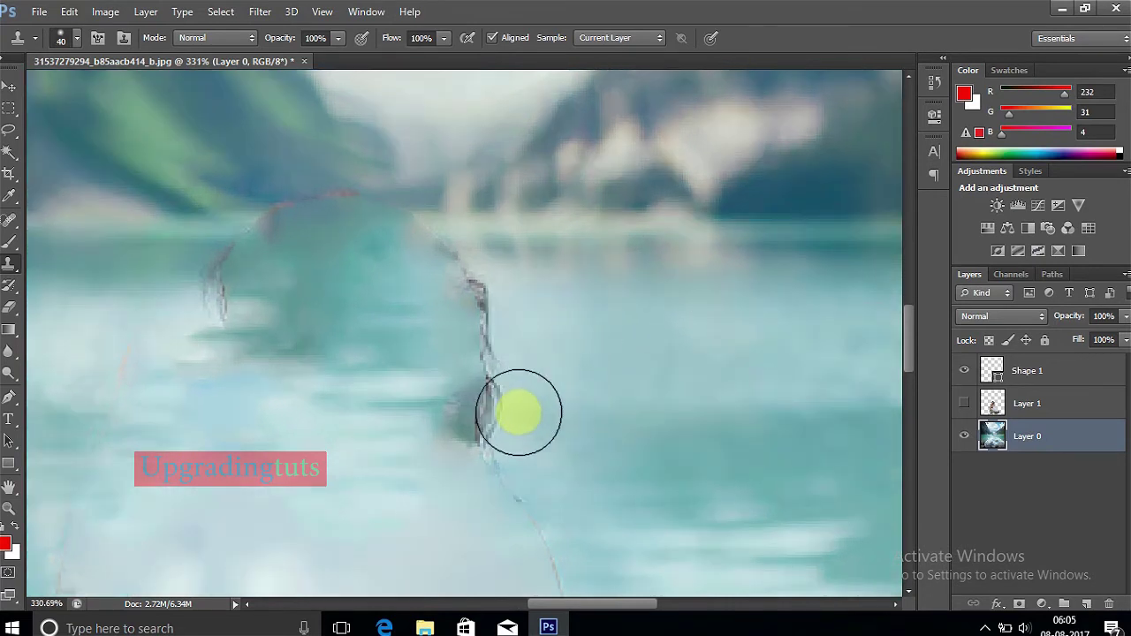
{"action": "left_click", "coordinate": [545, 401], "text": "alt"}
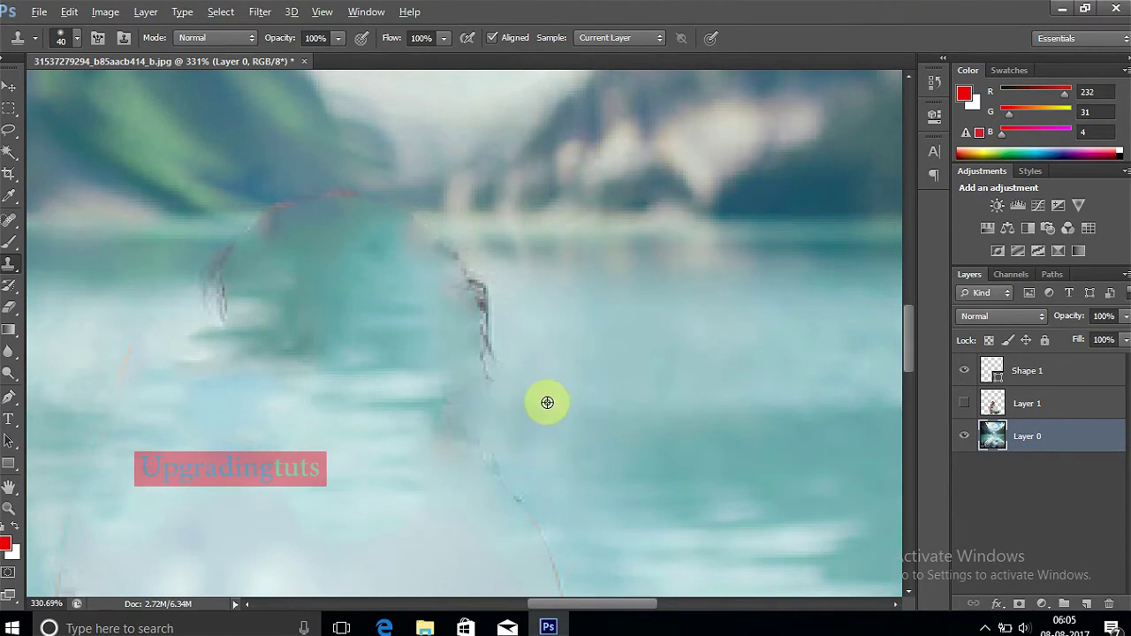
{"action": "left_click", "coordinate": [535, 346], "text": "alt"}
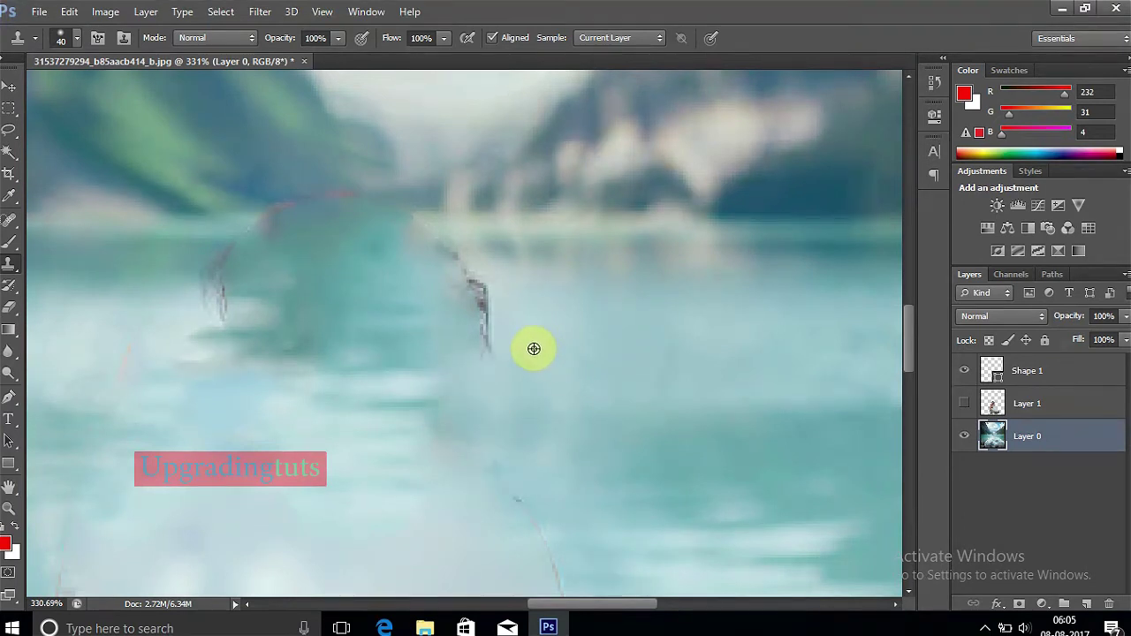
{"action": "left_click_drag", "start_coordinate": [485, 371], "coordinate": [486, 307]}
- Sample a fresh water source and zoom out to view the whole cleaned image
{"action": "left_click", "coordinate": [536, 311], "text": "alt"}
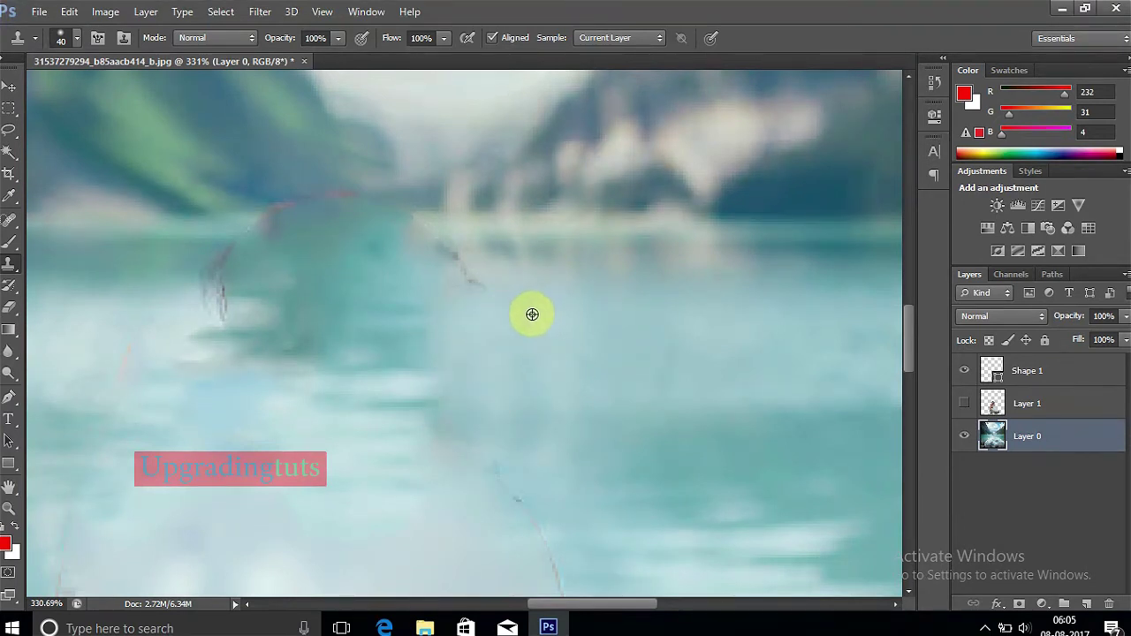
{"action": "scroll", "coordinate": [532, 314], "scroll_direction": "up", "scroll_amount": 3}
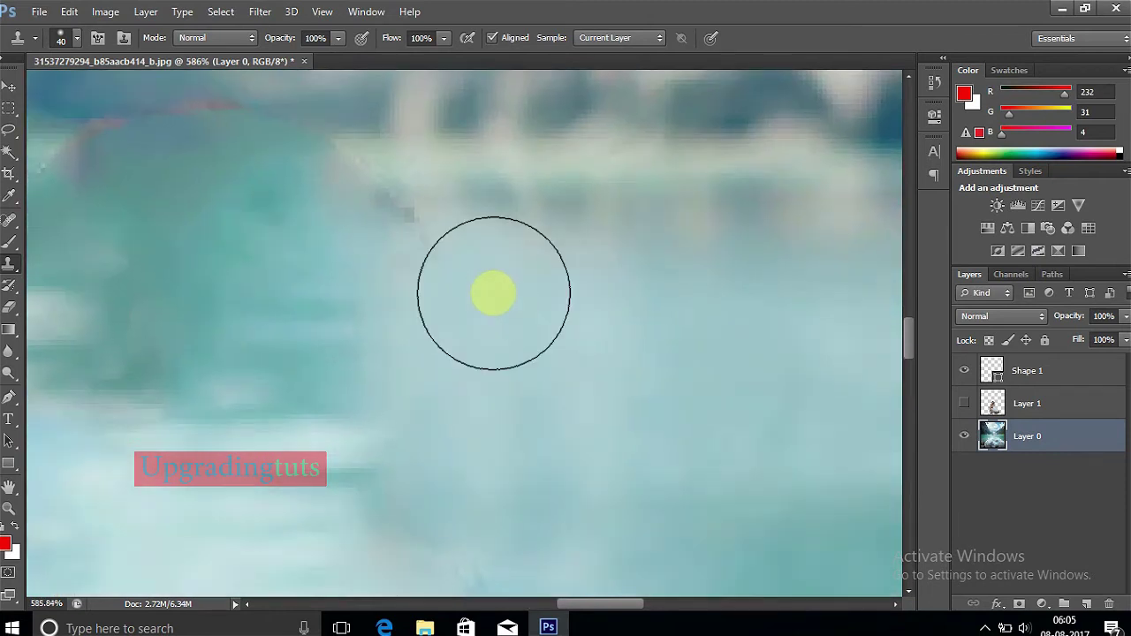
{"action": "scroll", "coordinate": [505, 300], "scroll_direction": "down", "scroll_amount": 3}
{"action": "scroll", "coordinate": [508, 296], "scroll_direction": "down", "scroll_amount": 2}
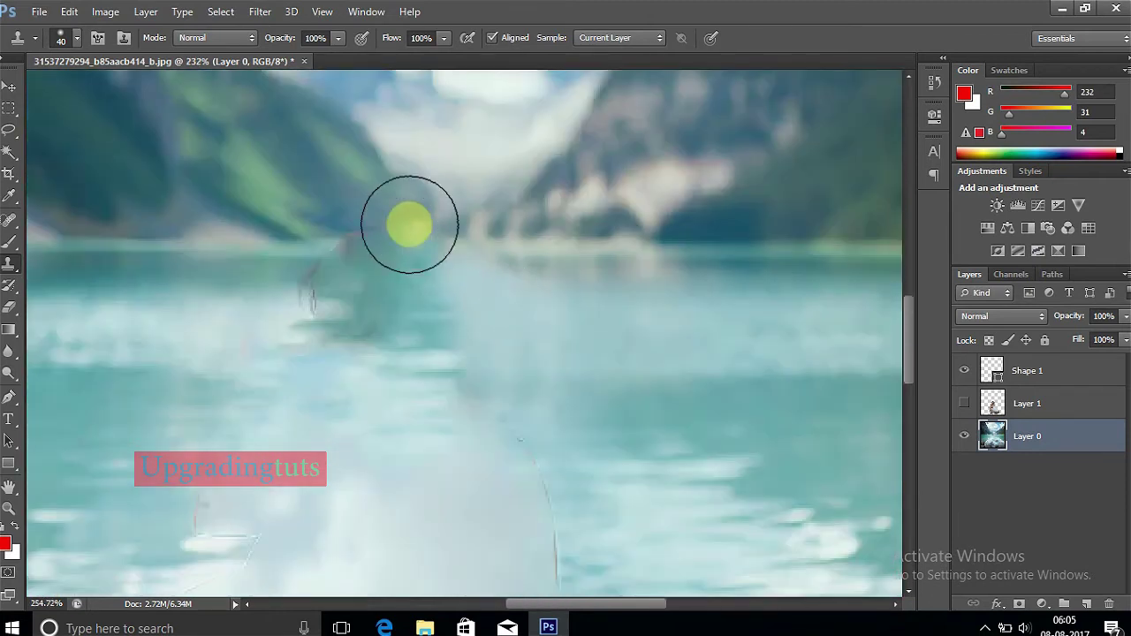
{"action": "scroll", "coordinate": [404, 221], "scroll_direction": "up", "scroll_amount": 5}
{"action": "scroll", "coordinate": [361, 323], "scroll_direction": "down", "scroll_amount": 1}
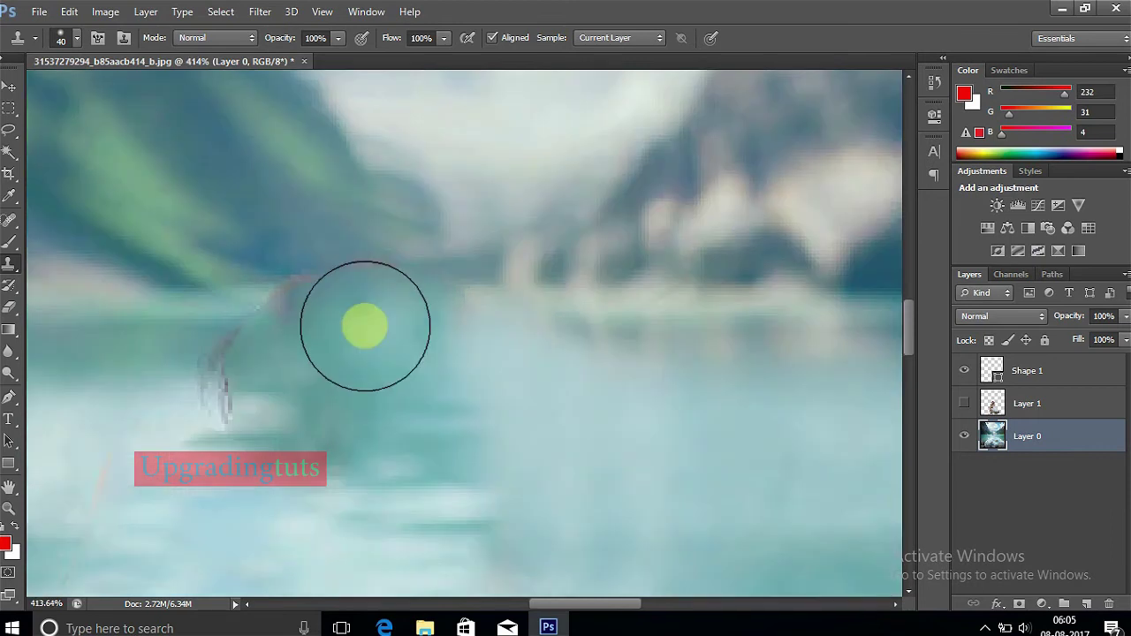
{"action": "scroll", "coordinate": [230, 332], "scroll_direction": "down", "scroll_amount": 3}
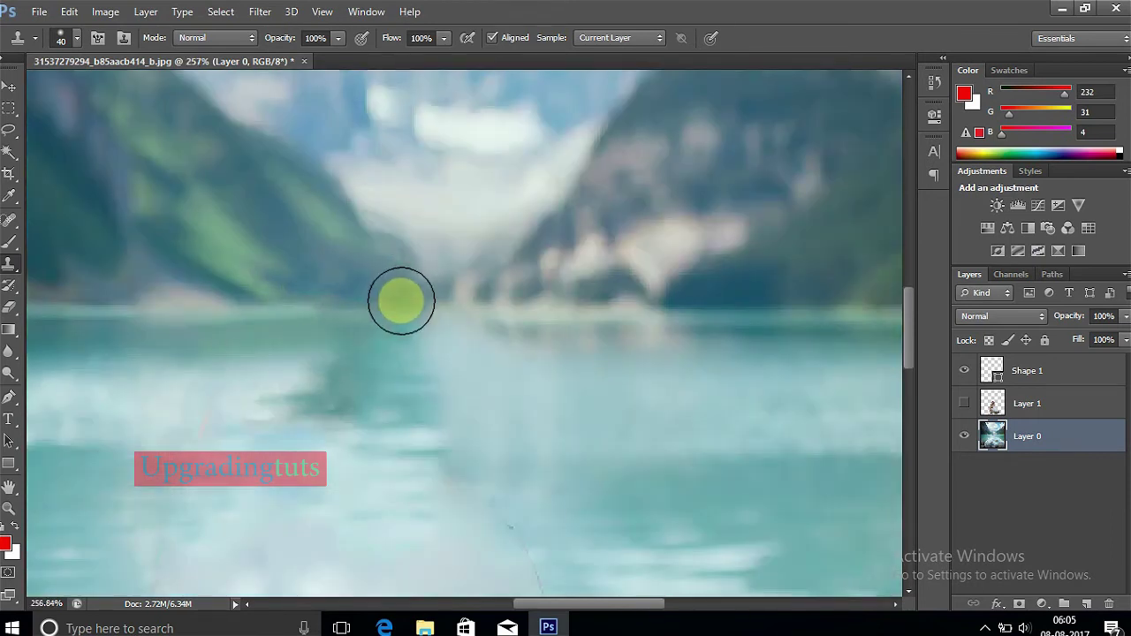
{"action": "scroll", "coordinate": [386, 377], "scroll_direction": "down", "scroll_amount": 1}
{"action": "scroll", "coordinate": [505, 510], "scroll_direction": "down", "scroll_amount": 3}
{"action": "scroll", "coordinate": [539, 362], "scroll_direction": "down", "scroll_amount": 3}
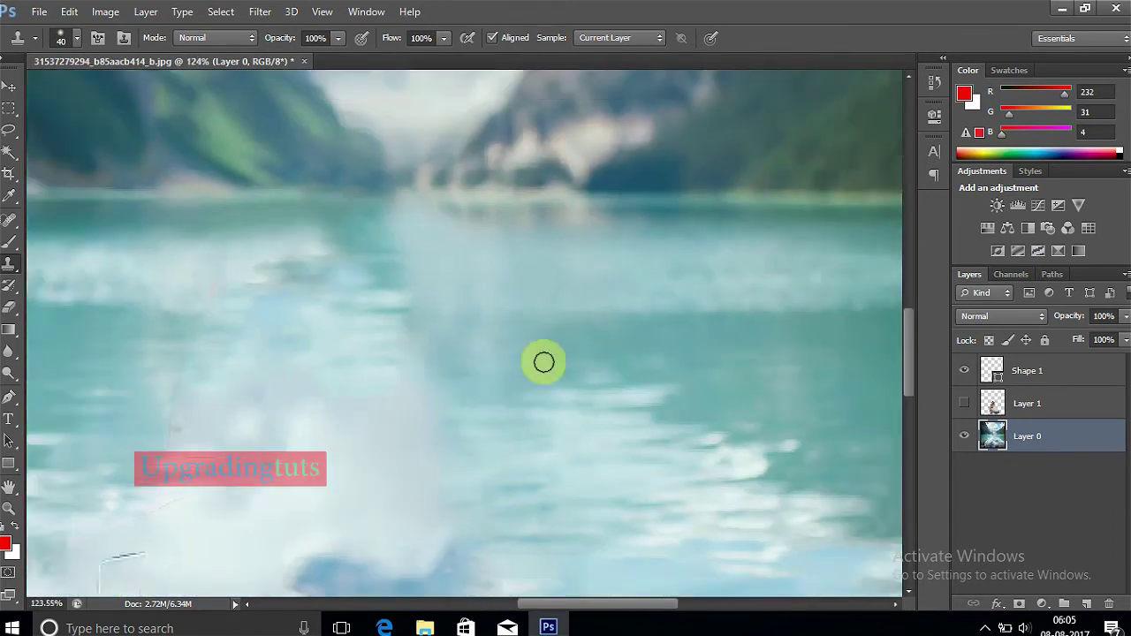
{"action": "scroll", "coordinate": [439, 354], "scroll_direction": "down", "scroll_amount": 2}
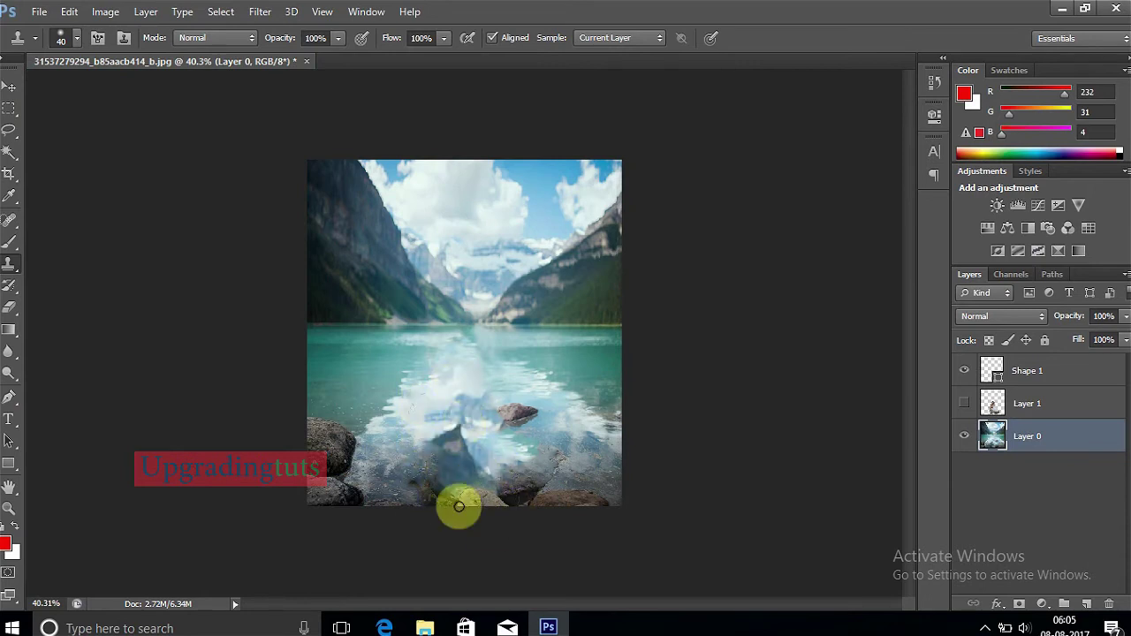
- Turn Layer 1 visibility back on so the girl sits over the cleaned lake
{"action": "left_click", "coordinate": [963, 403]}
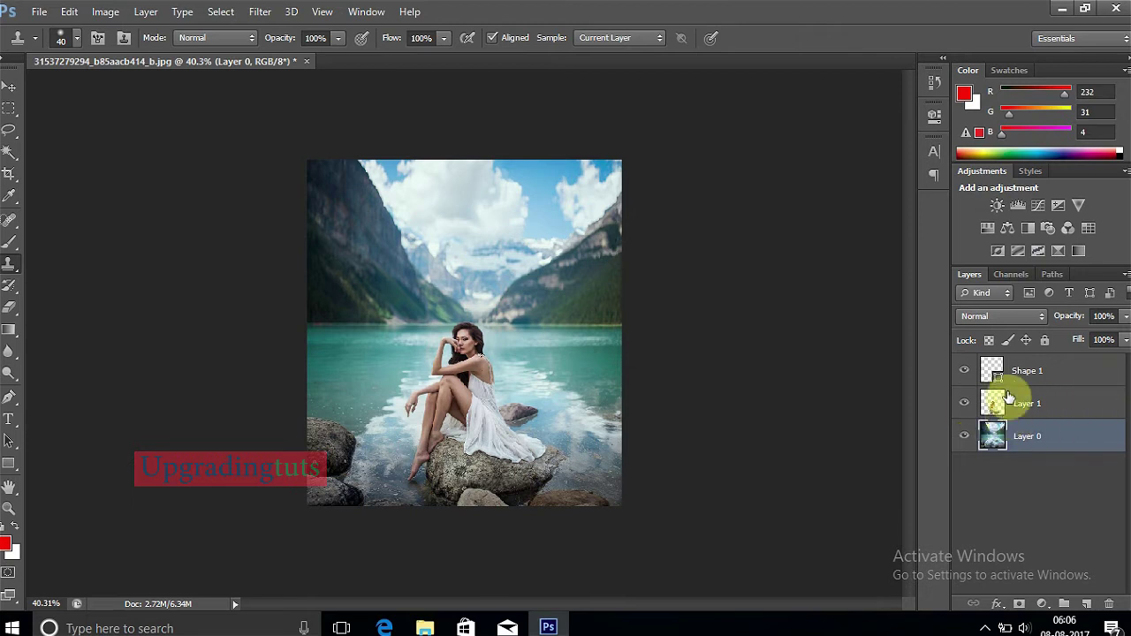
{"action": "left_click", "coordinate": [364, 16]}
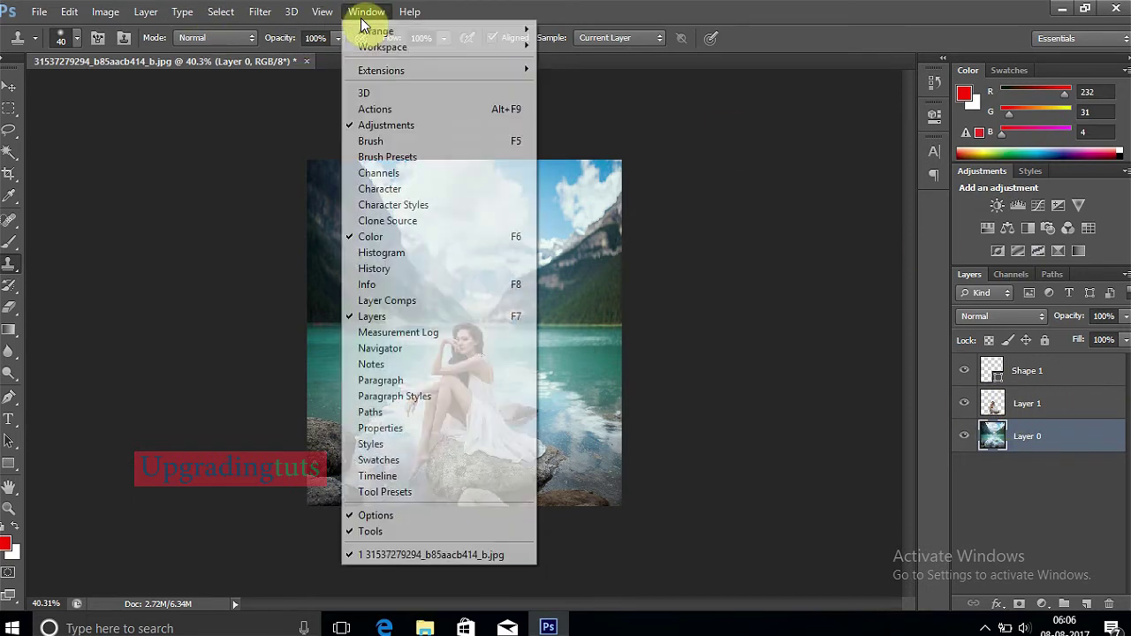
- Open the Timeline panel and create a video timeline with tracks for Shape 1 and Layer 1
{"action": "left_click", "coordinate": [378, 477]}
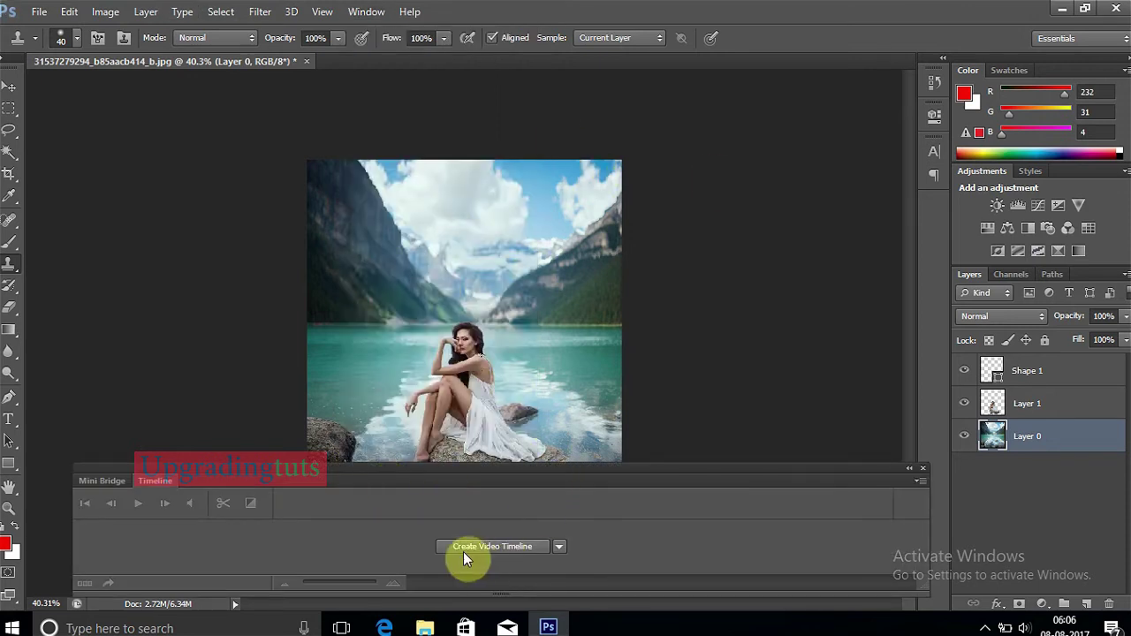
{"action": "left_click", "coordinate": [518, 548]}
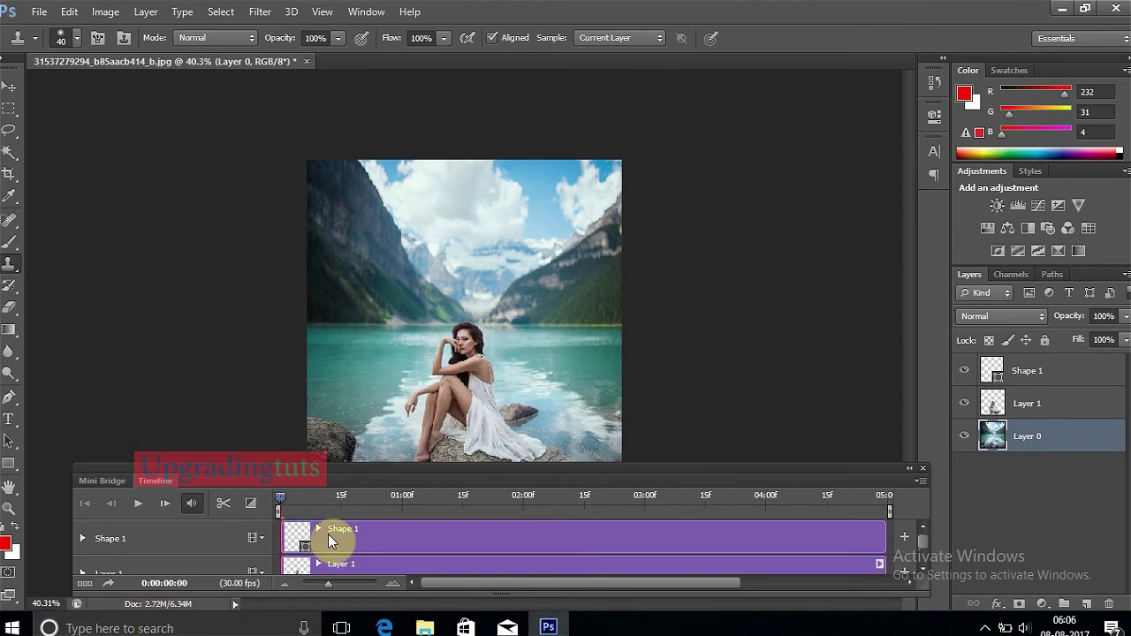
- Merge Shape 1 into Layer 1 and commit an unchanged transform on it
{"action": "left_click", "coordinate": [987, 375]}
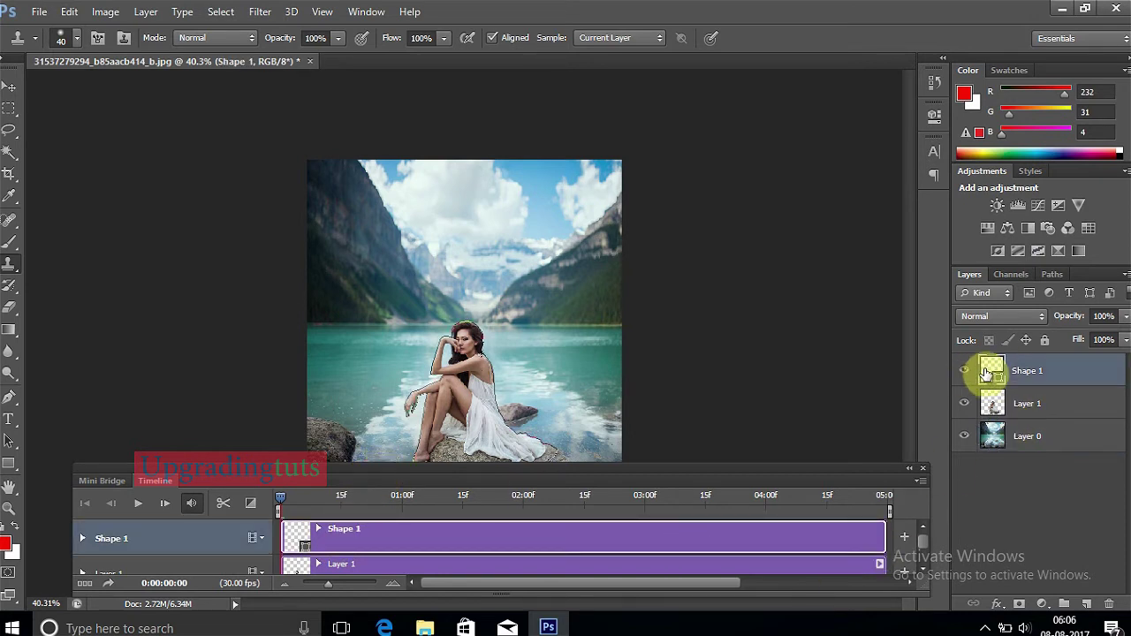
{"action": "key", "text": "ctrl+e"}
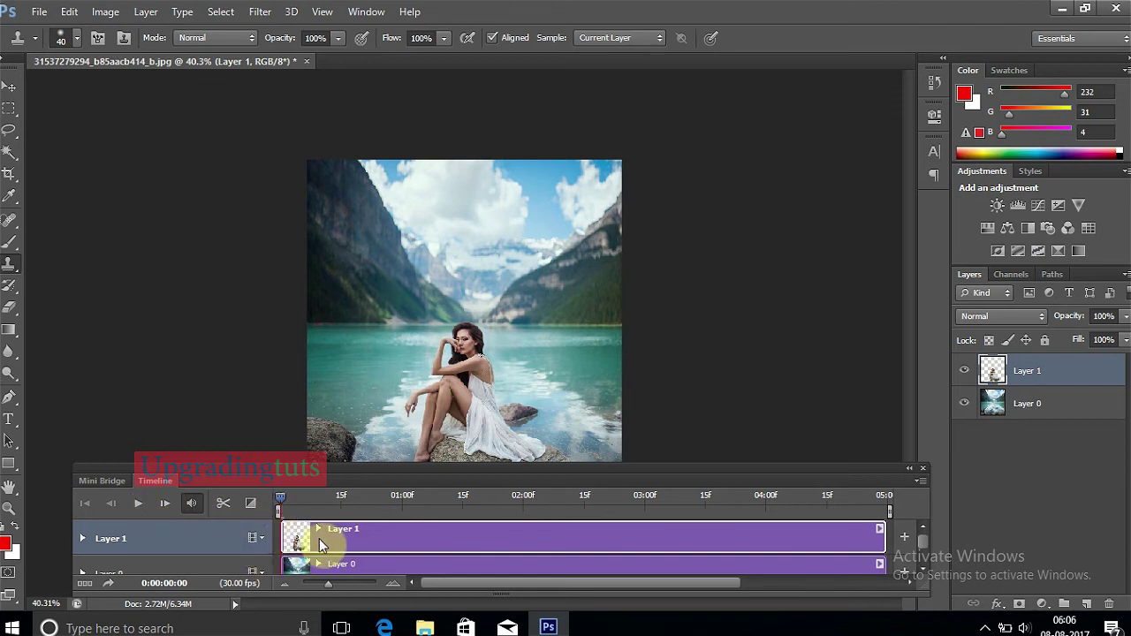
{"action": "key", "text": "ctrl+t"}
{"action": "double_click", "coordinate": [447, 433]}
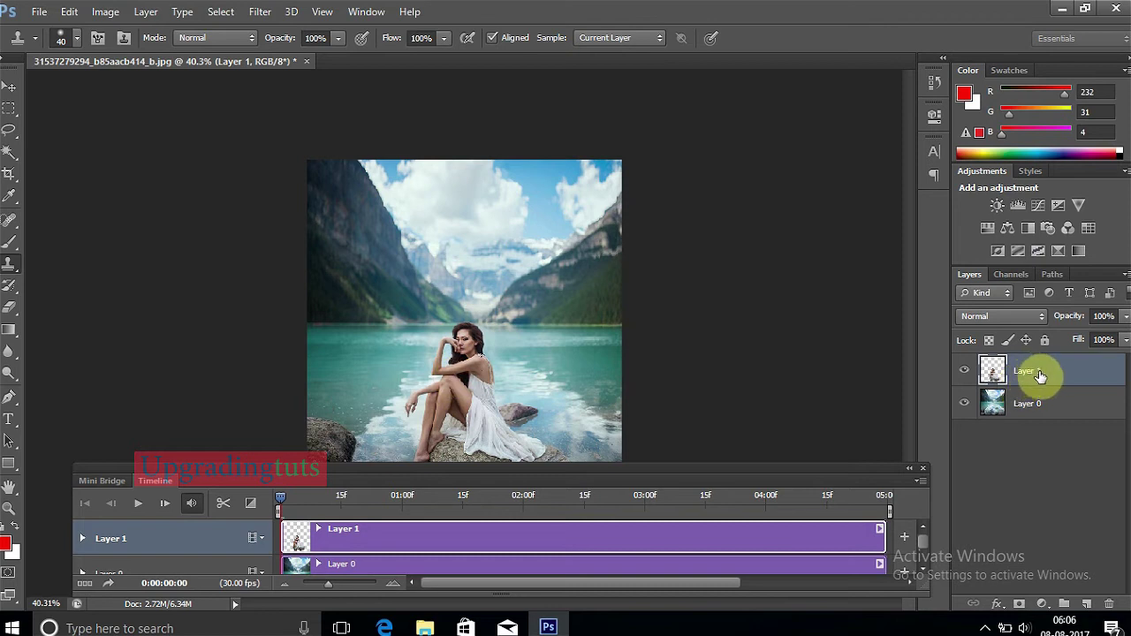
- Convert Layer 1 and the Layer 0 background into smart objects
{"action": "right_click", "coordinate": [1039, 374]}
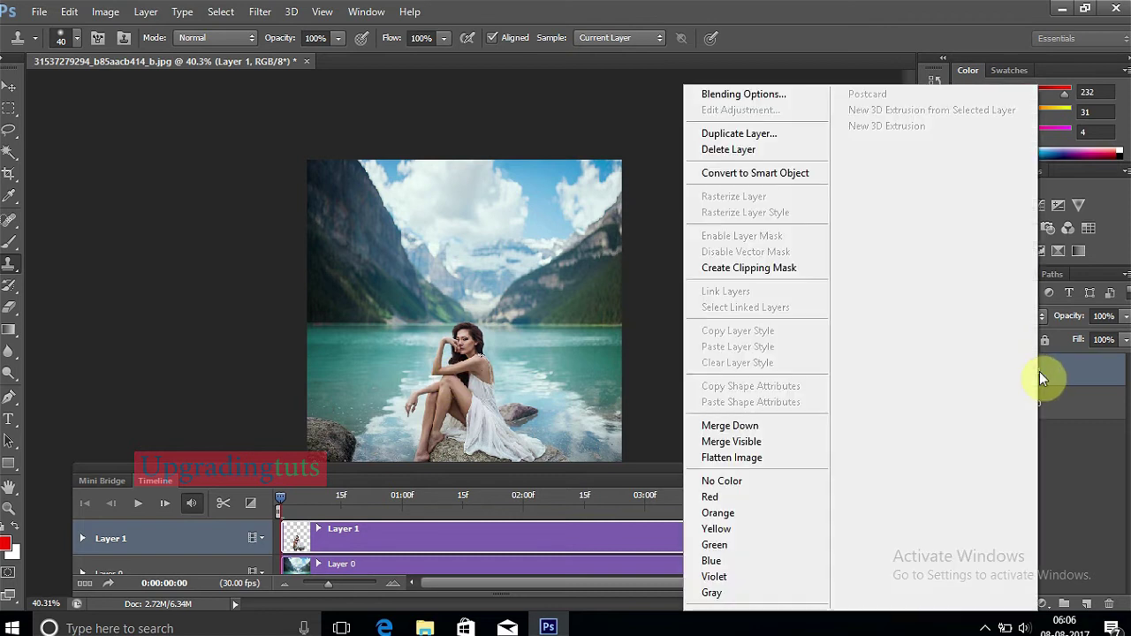
{"action": "left_click", "coordinate": [747, 174]}
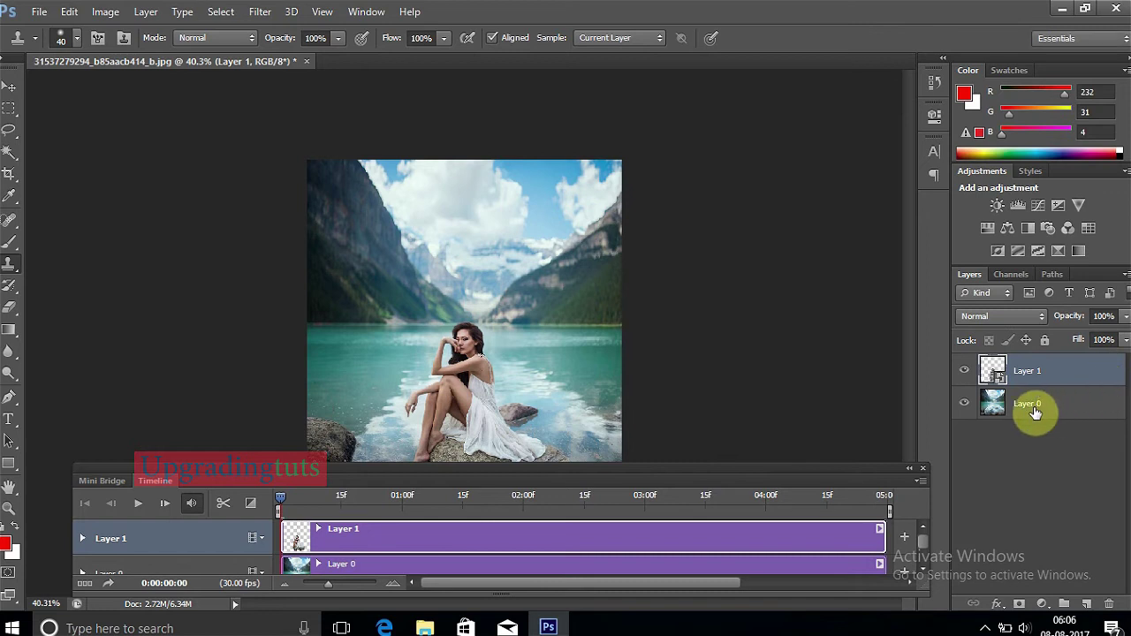
{"action": "left_click", "coordinate": [1034, 408]}
{"action": "right_click", "coordinate": [1034, 408]}
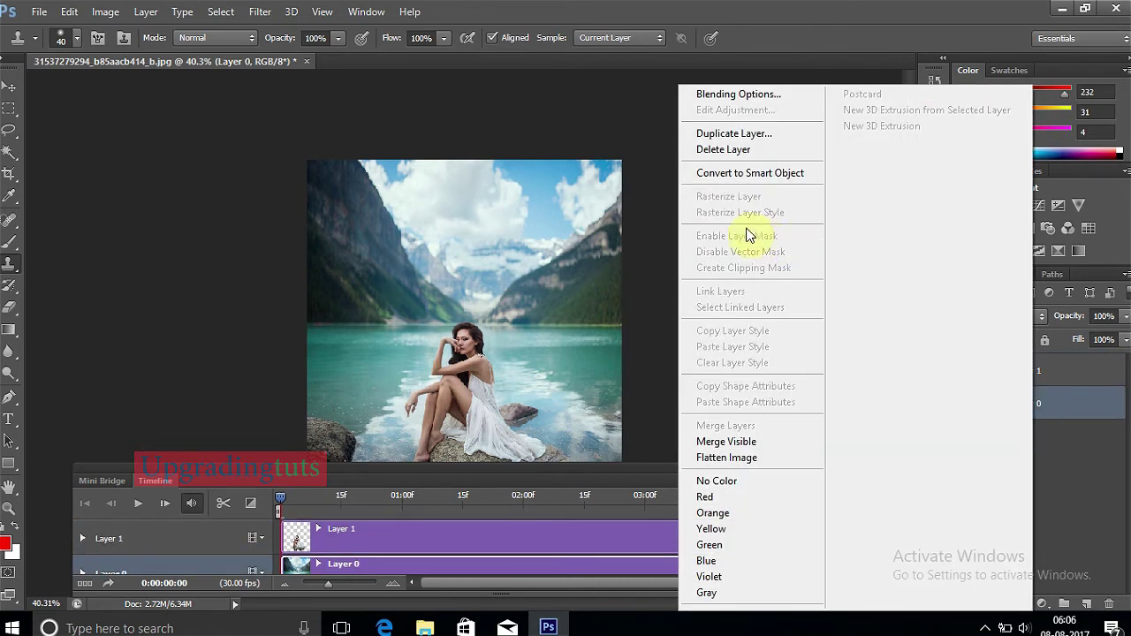
{"action": "left_click", "coordinate": [750, 174]}
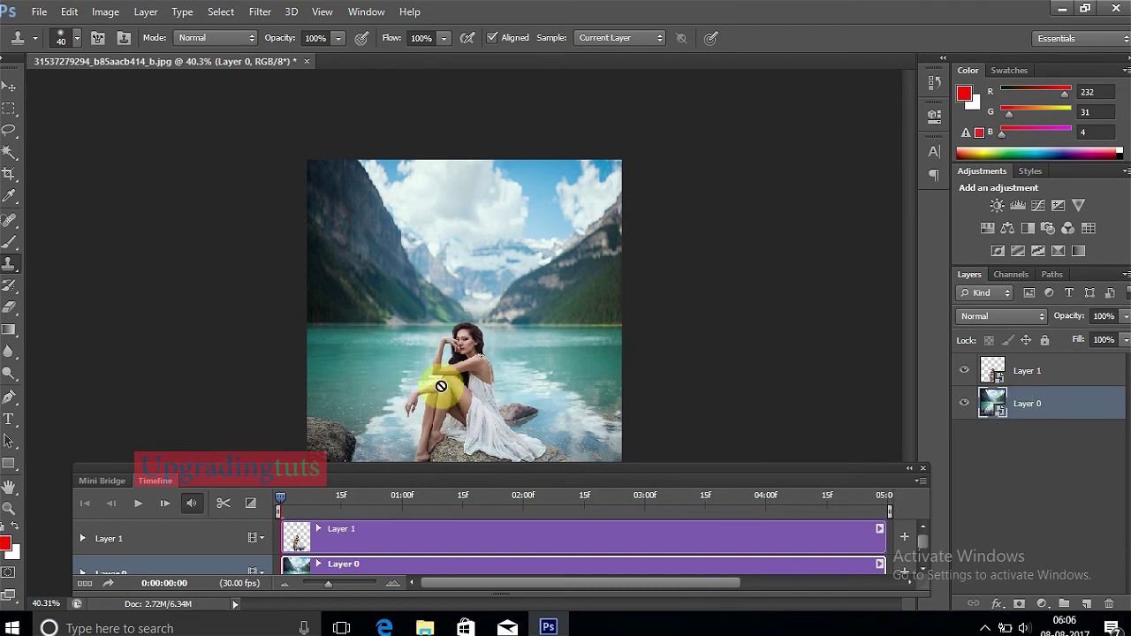
{"action": "left_click", "coordinate": [301, 530]}
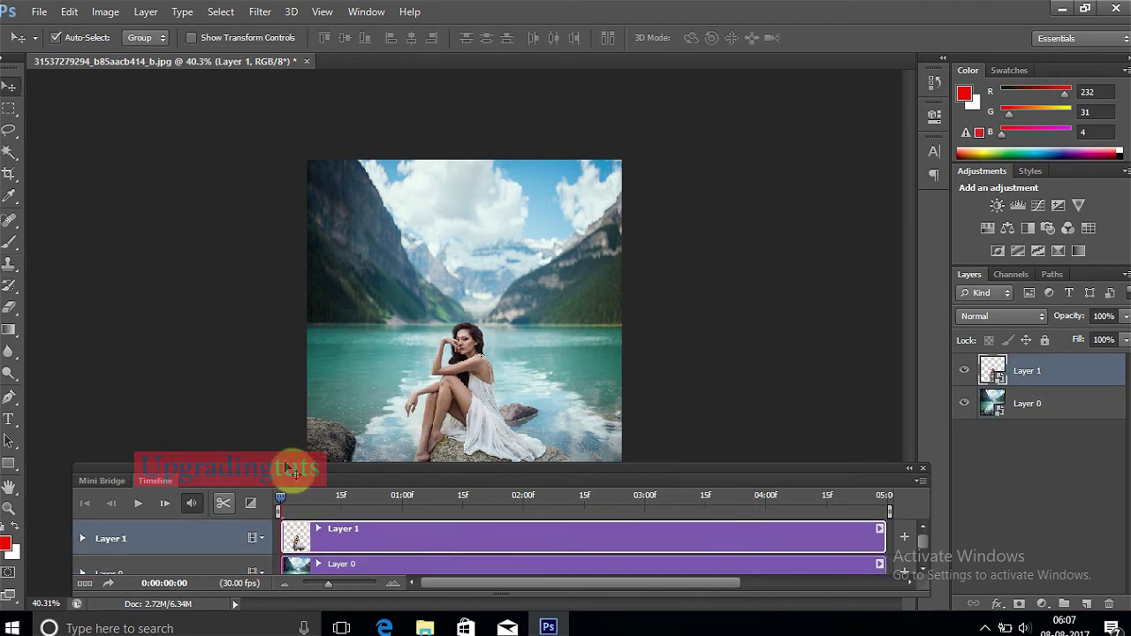
- Expand Layer 1's timeline track and scale the girl up to about 134% around her centre
{"action": "left_click", "coordinate": [82, 538]}
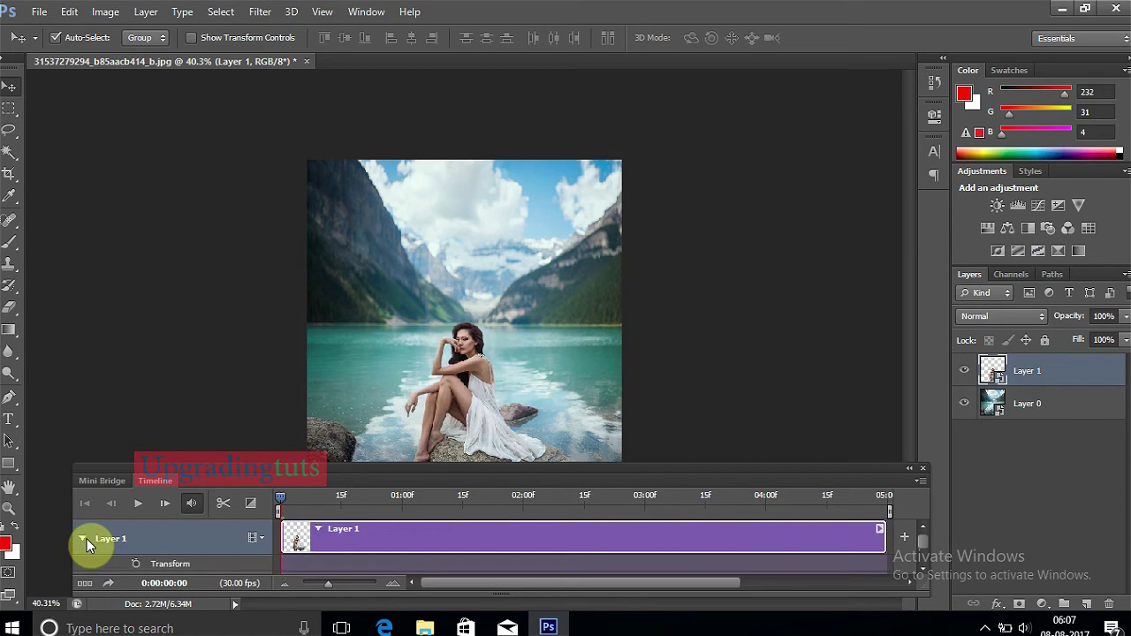
{"action": "key", "text": "ctrl+minus"}
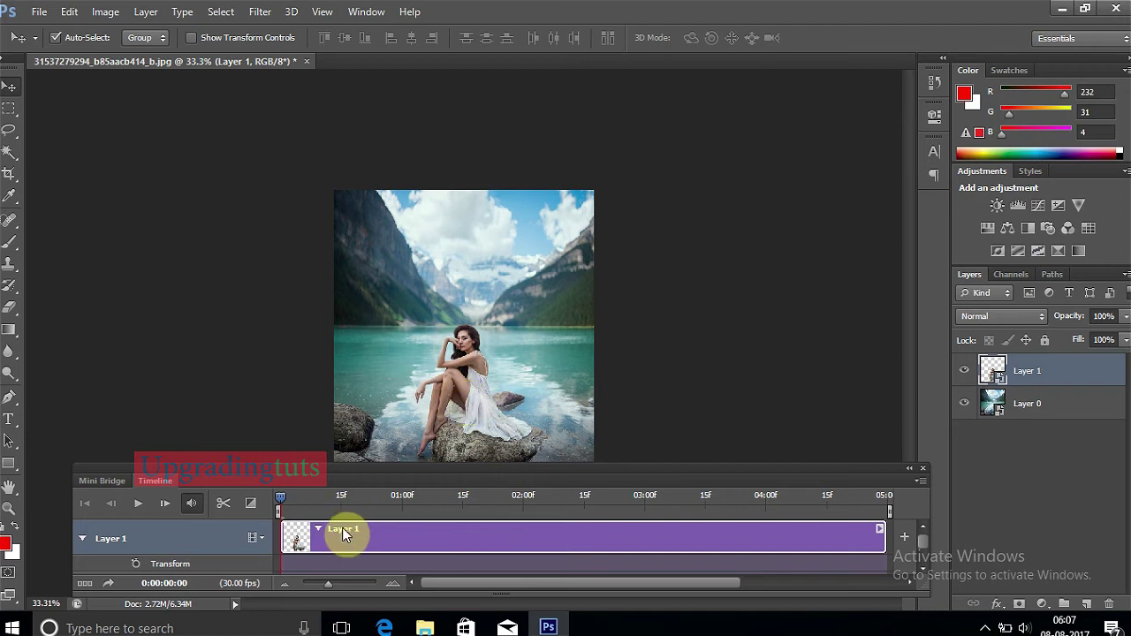
{"action": "key", "text": "ctrl+t"}
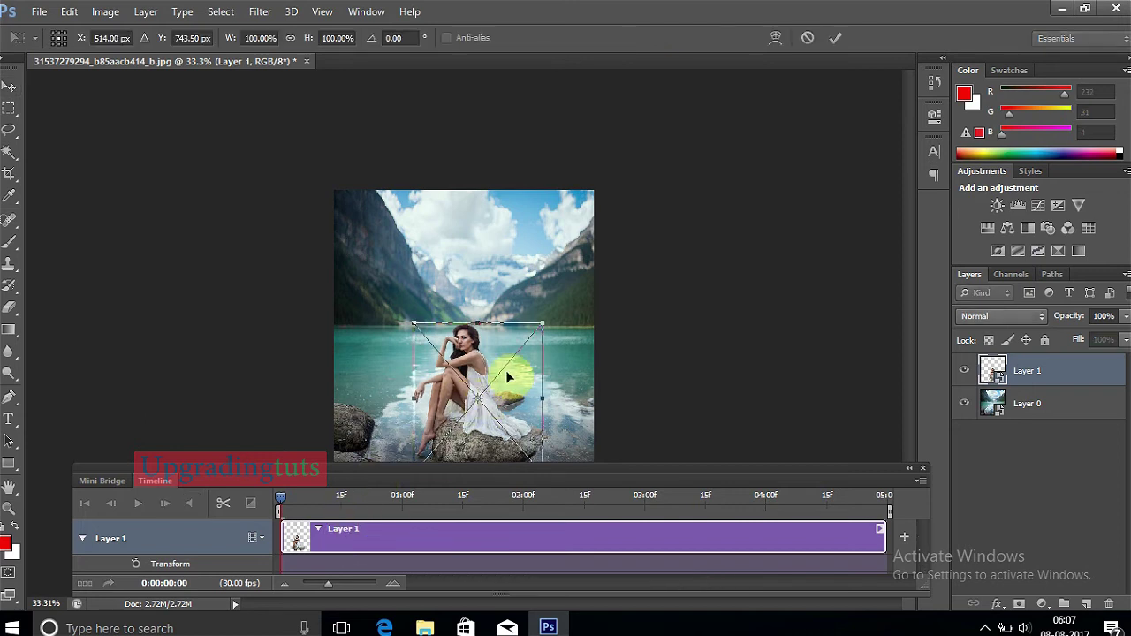
{"action": "left_click_drag", "start_coordinate": [544, 327], "coordinate": [570, 316]}
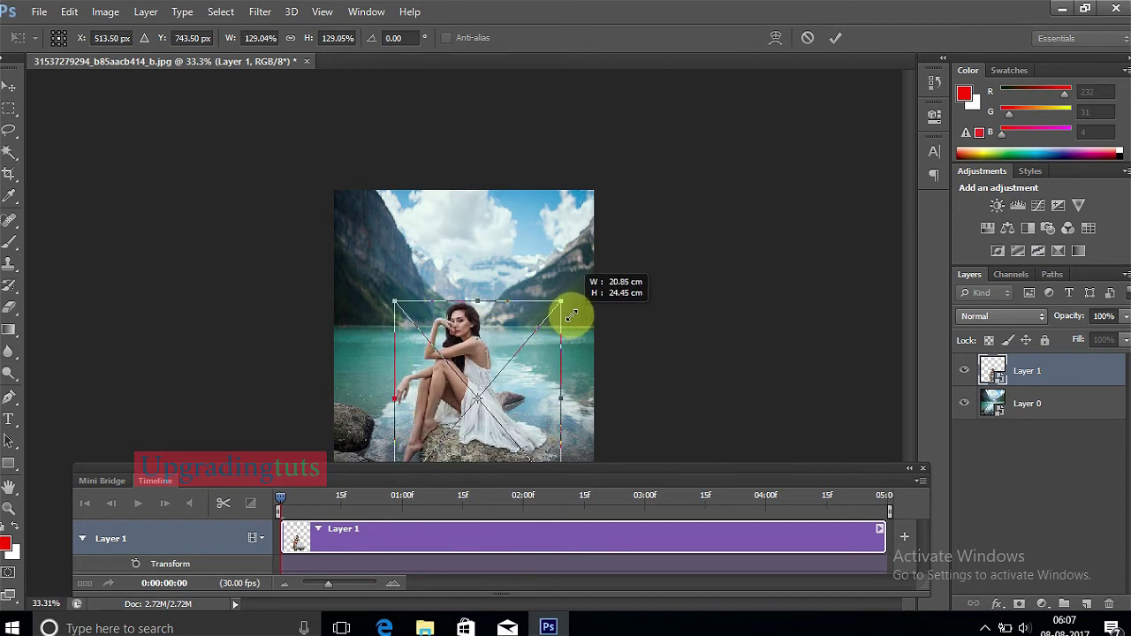
{"action": "left_click_drag", "start_coordinate": [570, 316], "coordinate": [563, 298]}
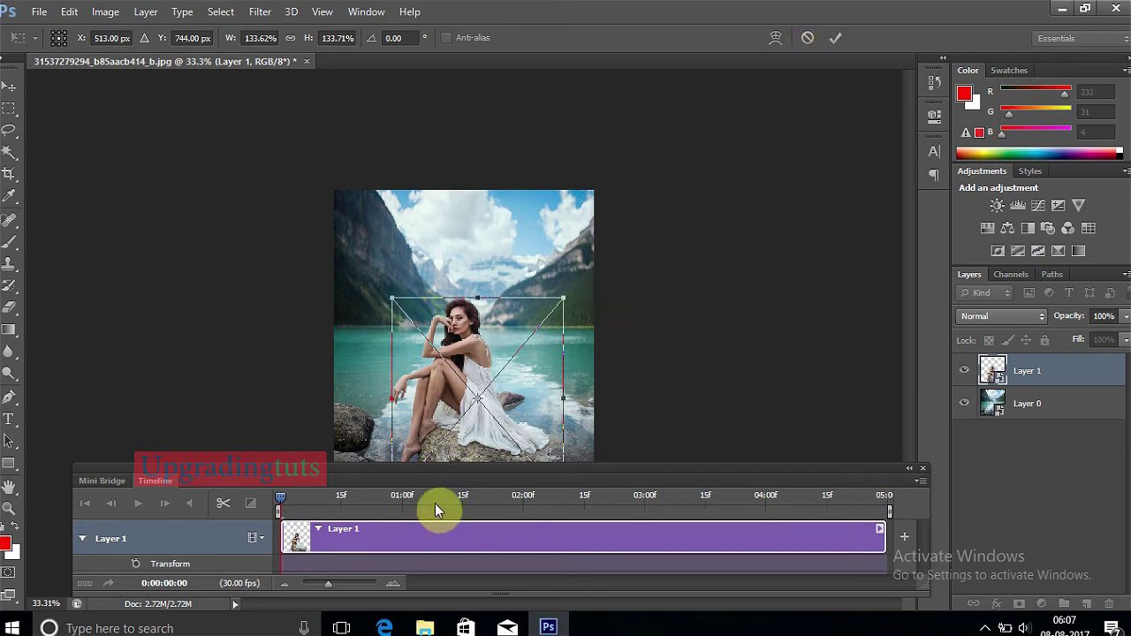
{"action": "left_click", "coordinate": [835, 37]}
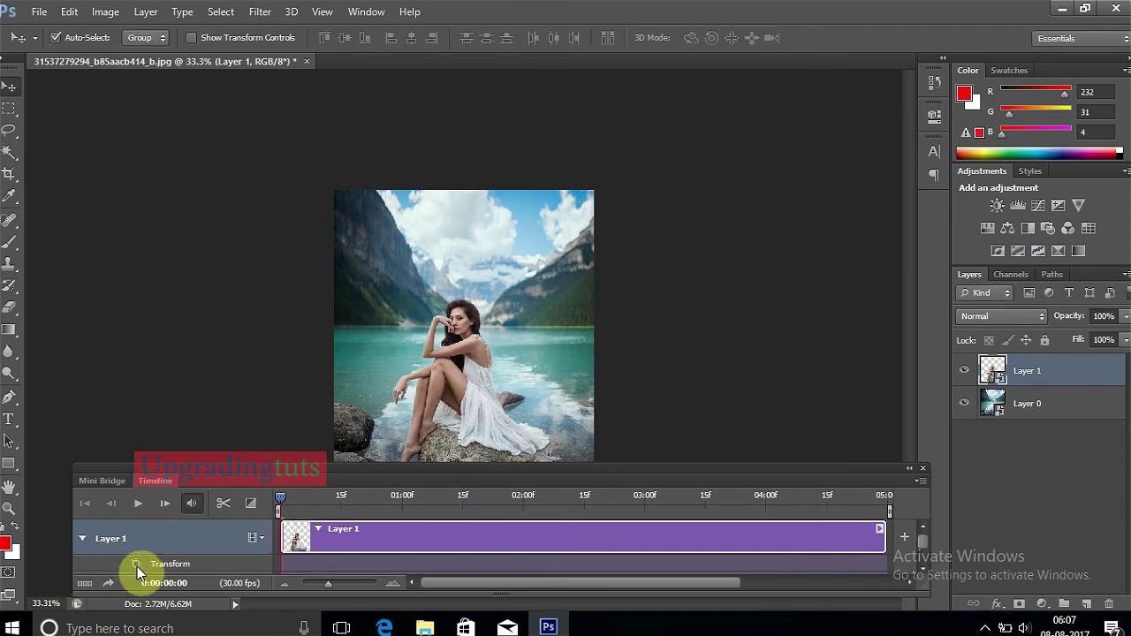
- Set a starting Transform keyframe for Layer 1 and move the playhead to the last frame
{"action": "left_click", "coordinate": [137, 564]}
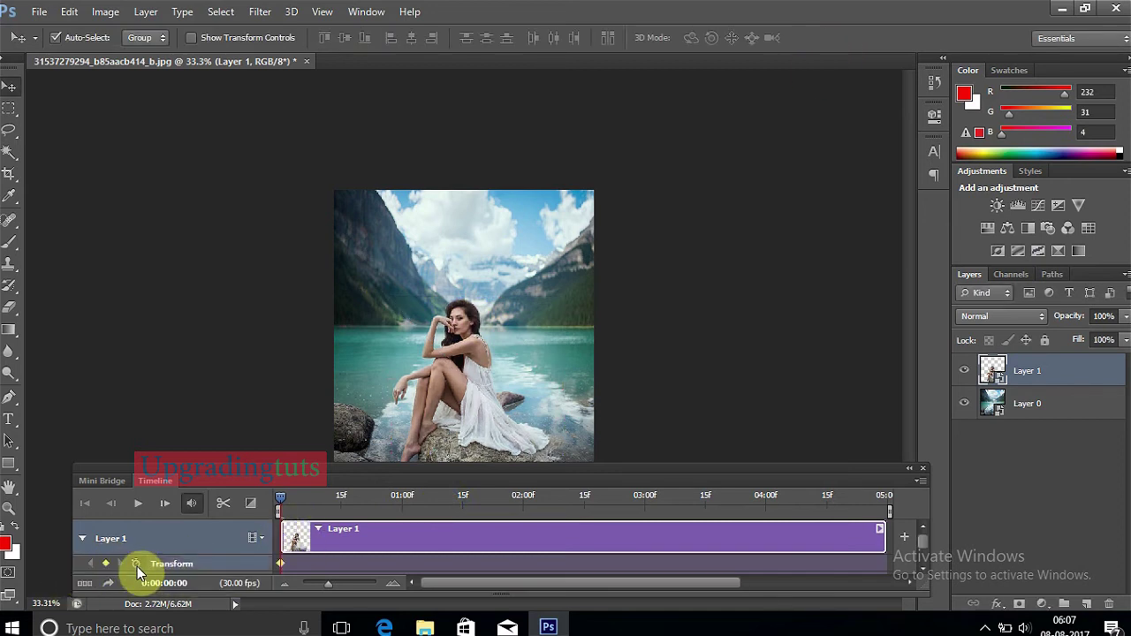
{"action": "left_click_drag", "start_coordinate": [283, 535], "coordinate": [316, 535]}
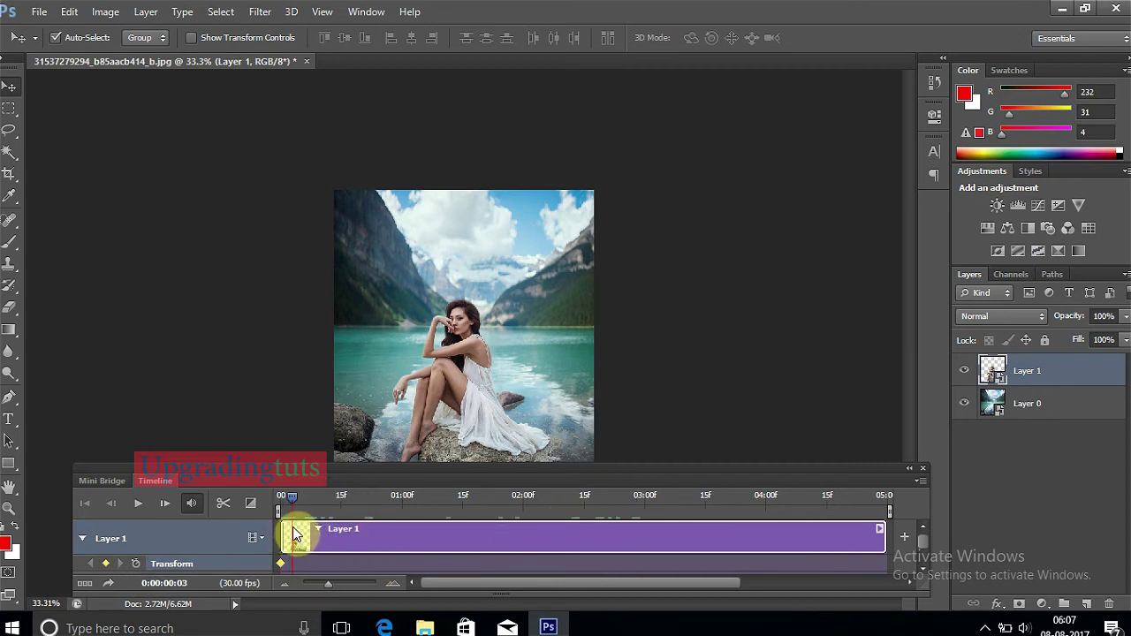
{"action": "left_click_drag", "start_coordinate": [753, 530], "coordinate": [881, 529]}
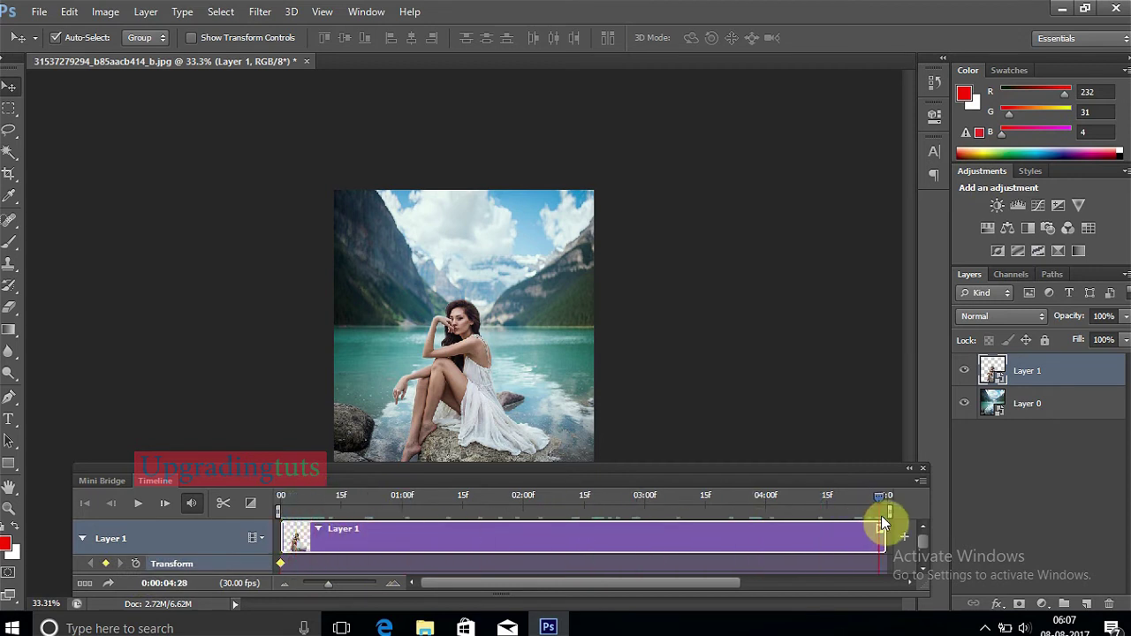
- At the last frame, resize the girl to about 99% and move her lower, then rewind to the start
{"action": "left_click", "coordinate": [452, 386]}
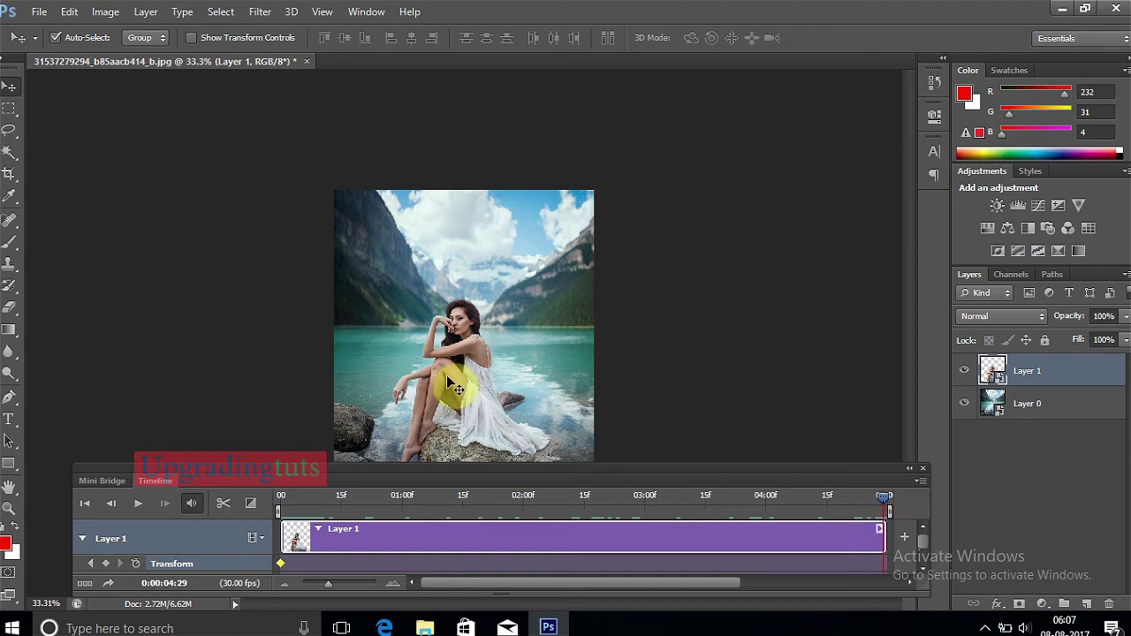
{"action": "key", "text": "ctrl+t"}
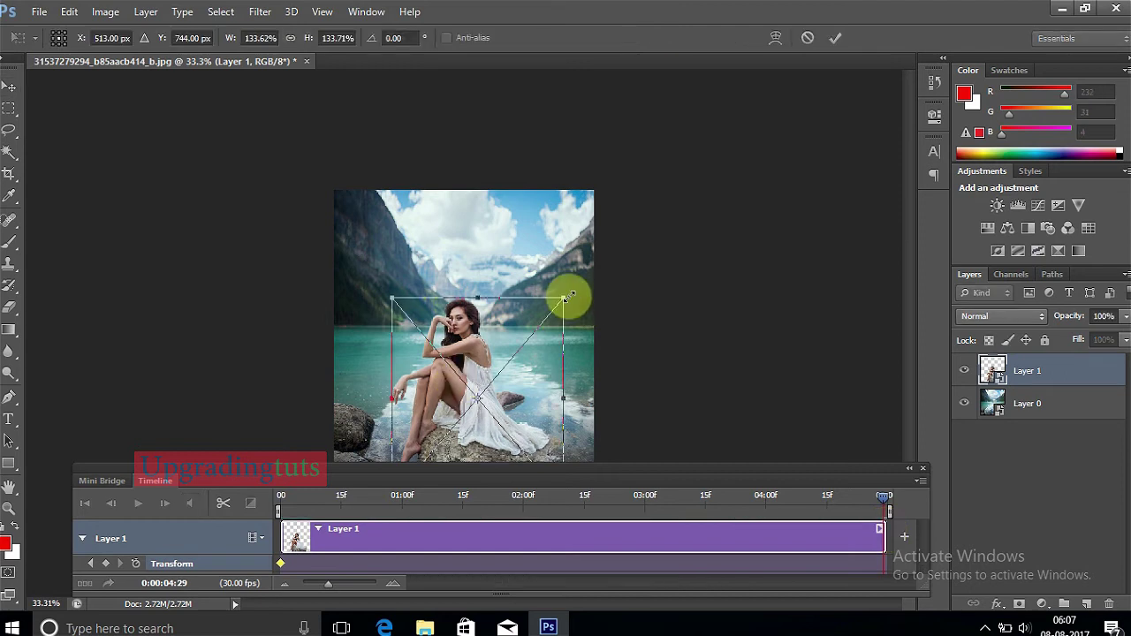
{"action": "mouse_move", "coordinate": [568, 298]}
{"action": "left_mouse_down"}
{"action": "mouse_move", "coordinate": [544, 324]}
{"action": "mouse_move", "coordinate": [522, 324]}
{"action": "left_mouse_up"}
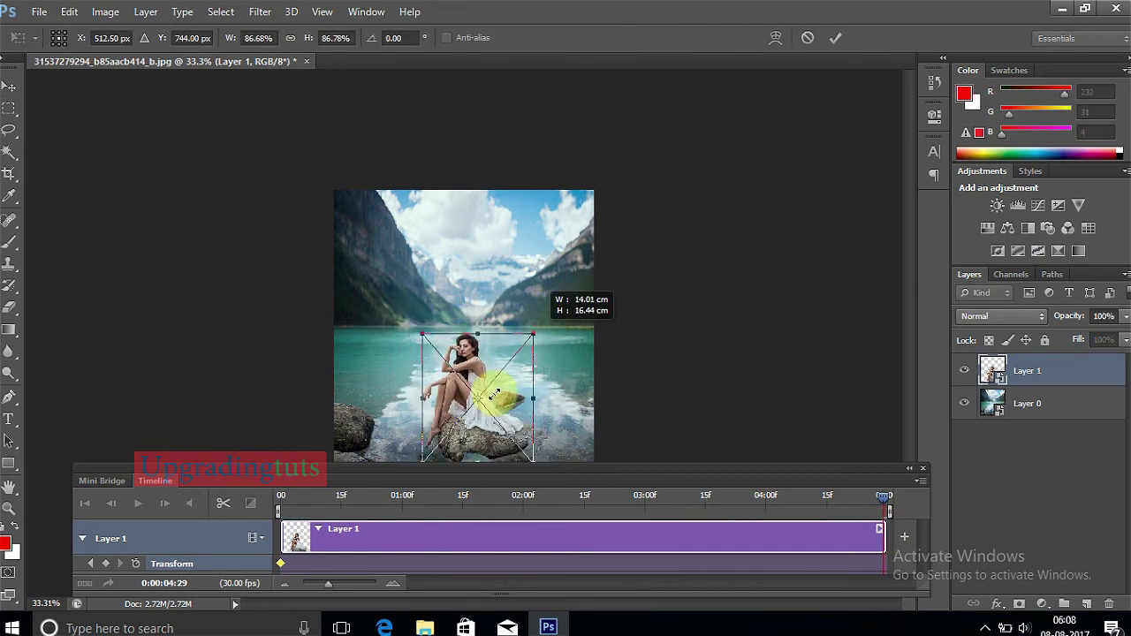
{"action": "left_click_drag", "start_coordinate": [494, 385], "coordinate": [494, 410]}
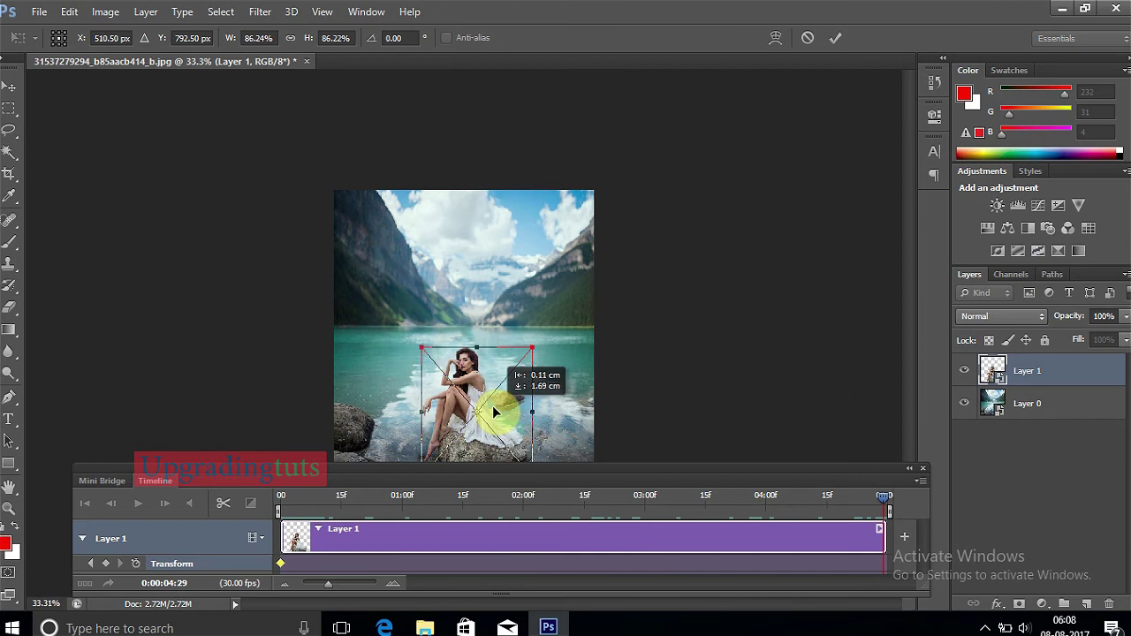
{"action": "left_click_drag", "start_coordinate": [532, 348], "coordinate": [540, 338]}
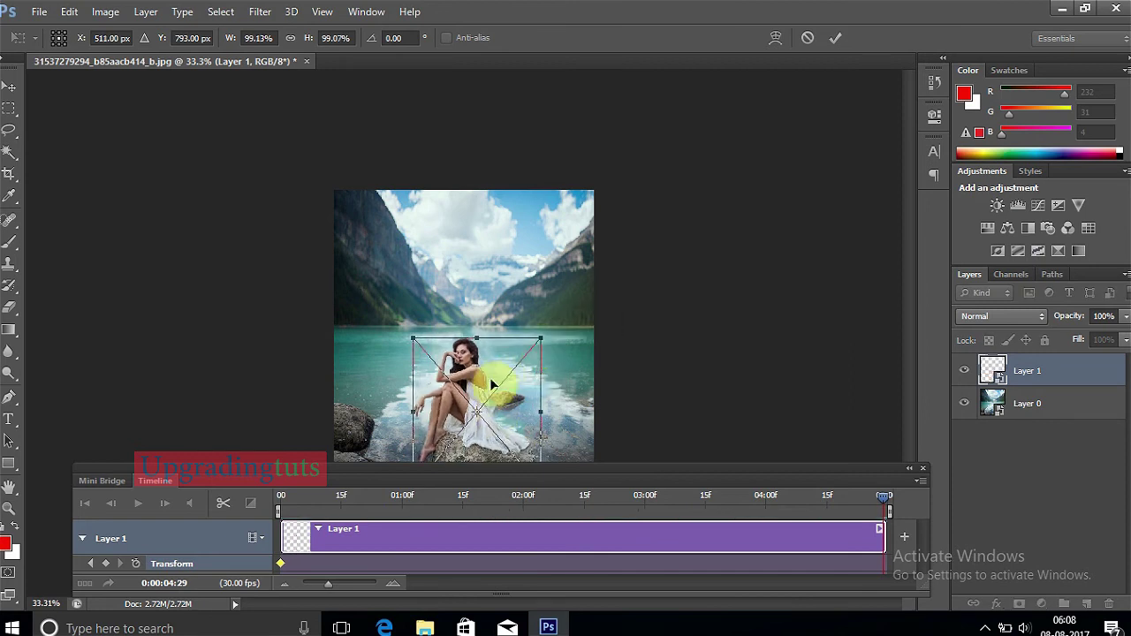
{"action": "scroll", "coordinate": [557, 336], "scroll_direction": "up", "scroll_amount": 2}
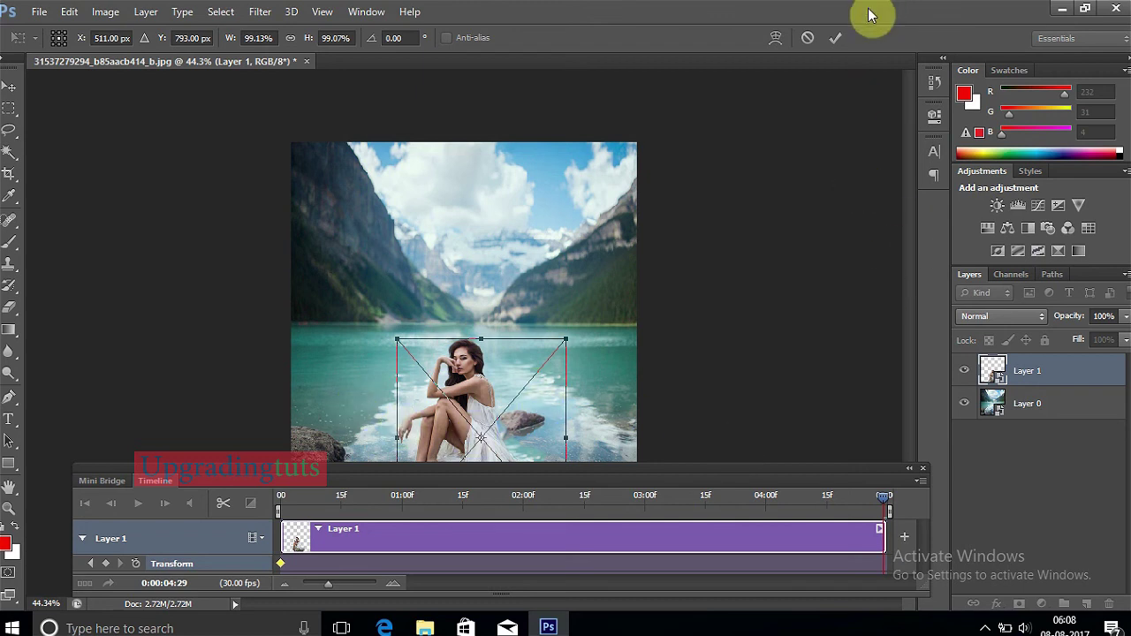
{"action": "left_click", "coordinate": [836, 40]}
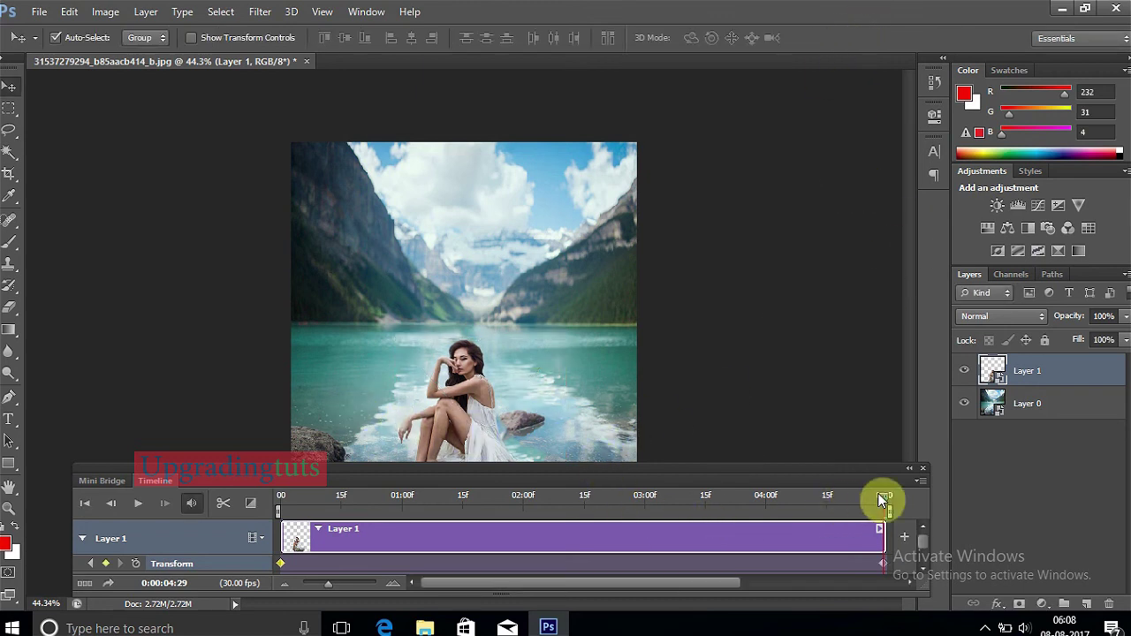
{"action": "left_click_drag", "start_coordinate": [881, 501], "coordinate": [231, 489]}
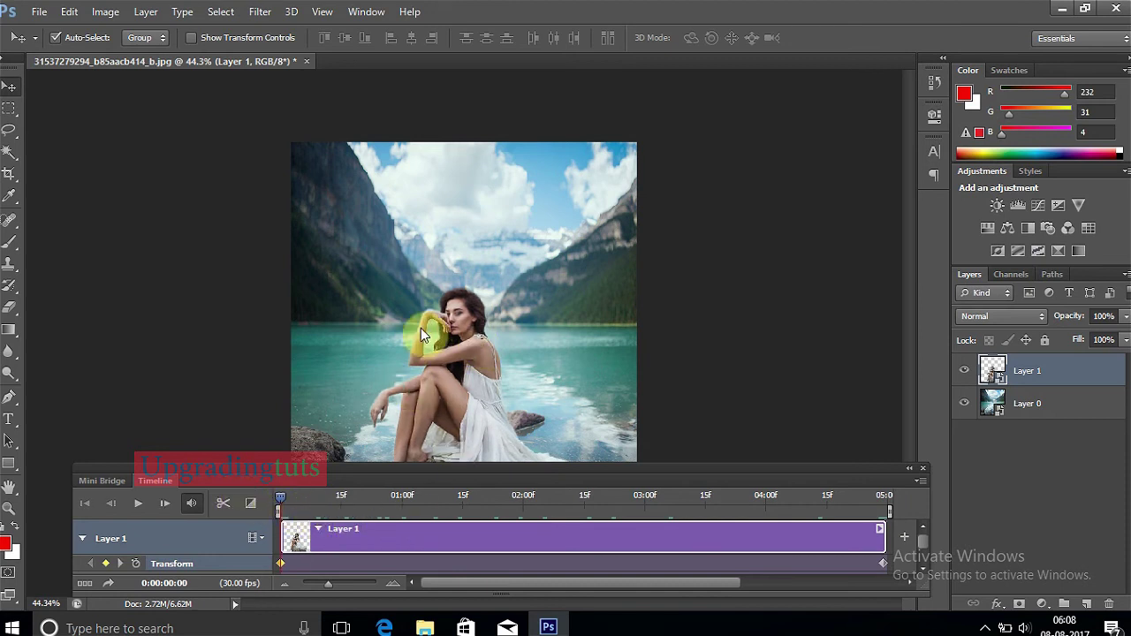
{"action": "key", "text": "space"}
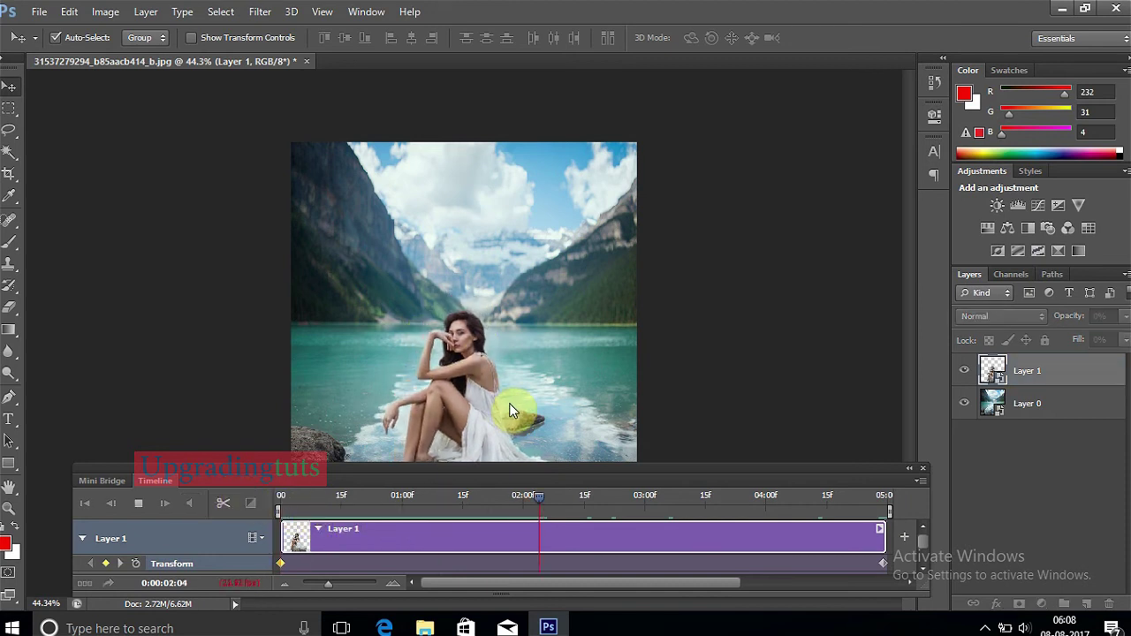
{"action": "key", "text": "space"}
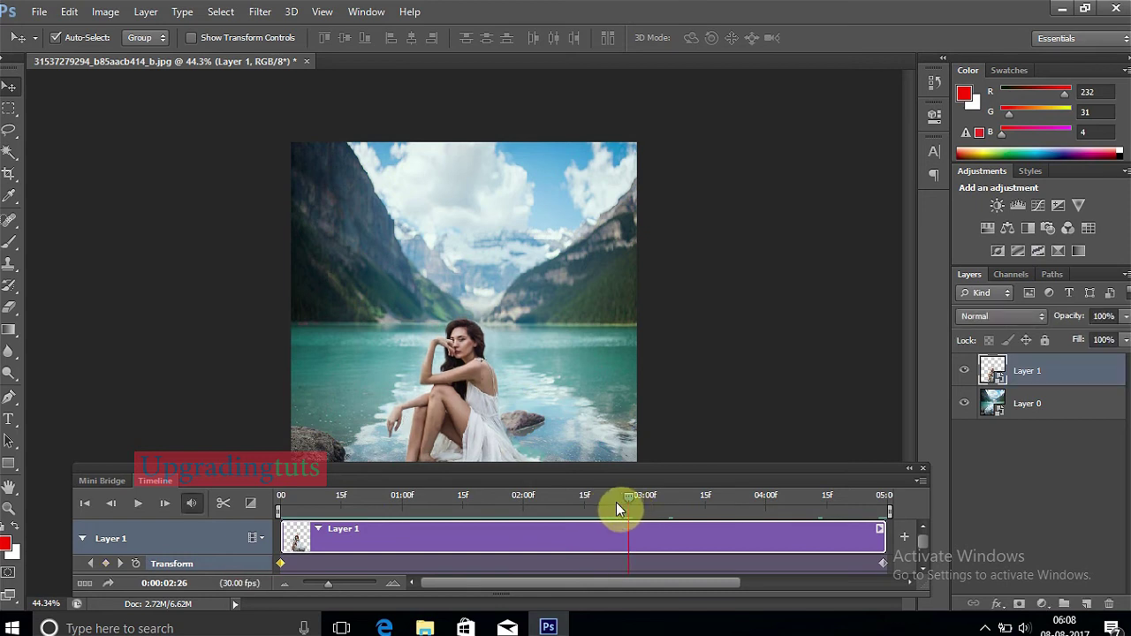
{"action": "left_click", "coordinate": [279, 502]}
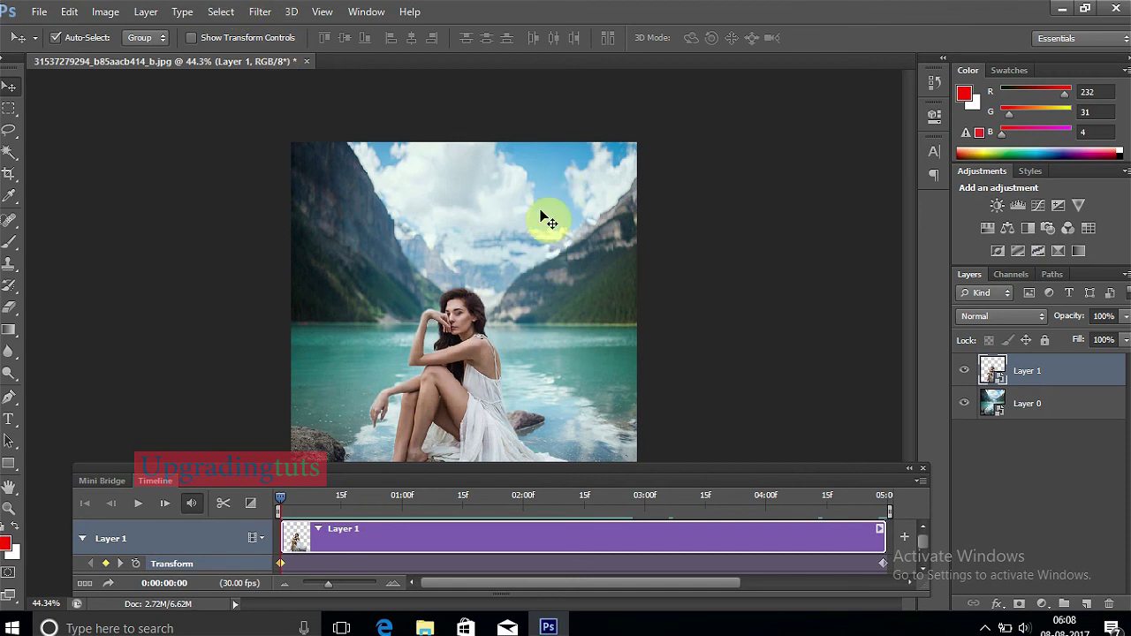
- Select Layer 0, enable its Transform keyframing, and jump to the last frame
{"action": "left_click_drag", "start_coordinate": [925, 546], "coordinate": [925, 558]}
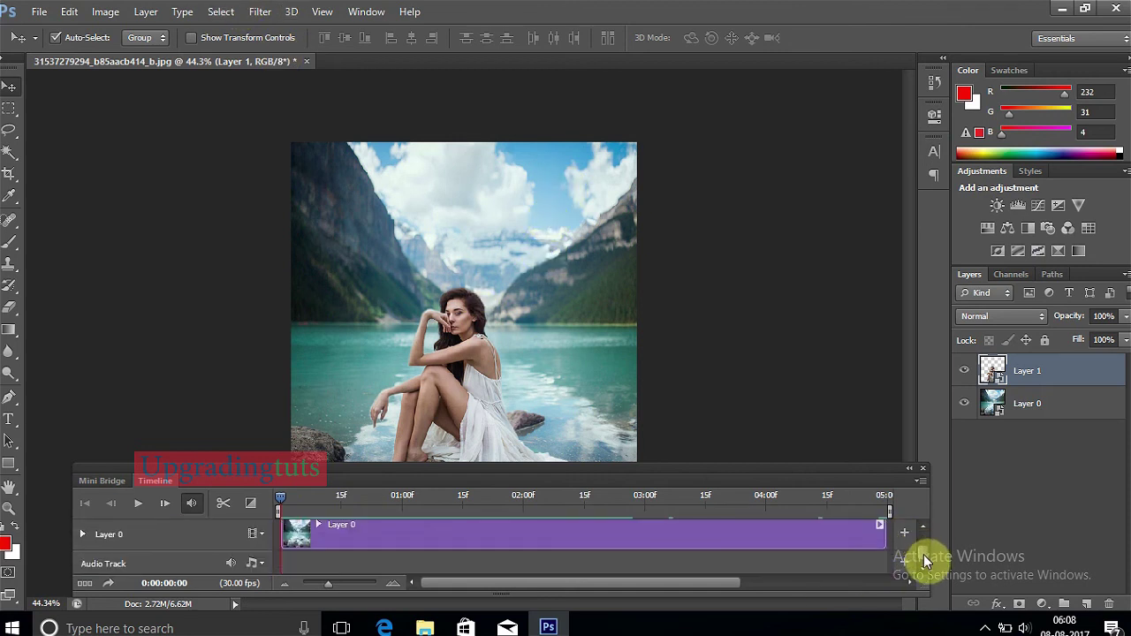
{"action": "left_click", "coordinate": [420, 540]}
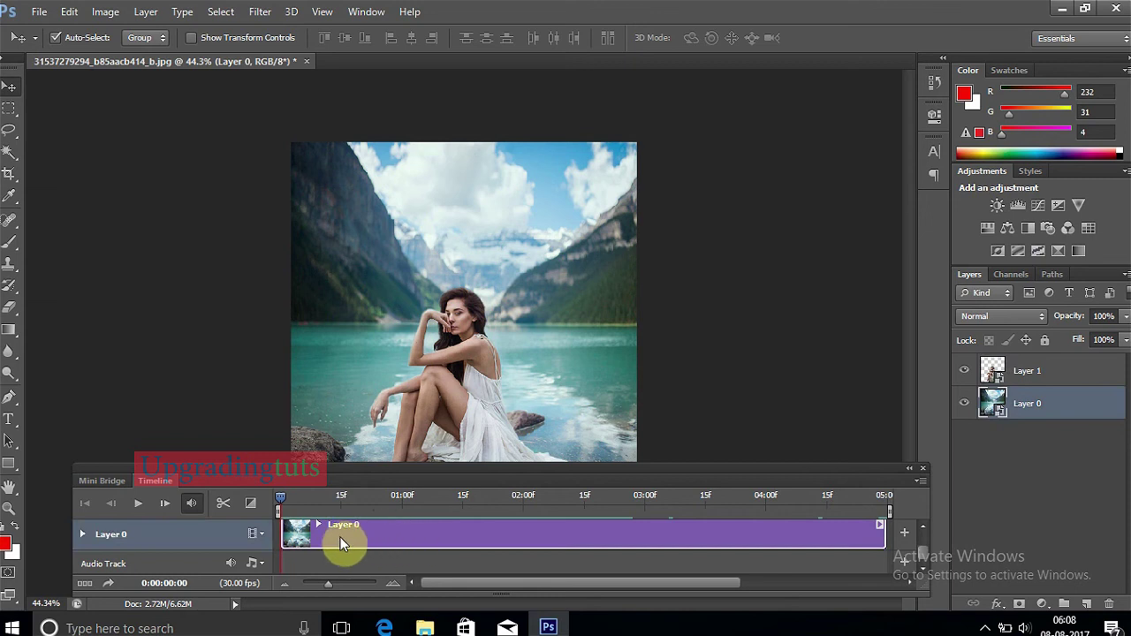
{"action": "left_click", "coordinate": [83, 533]}
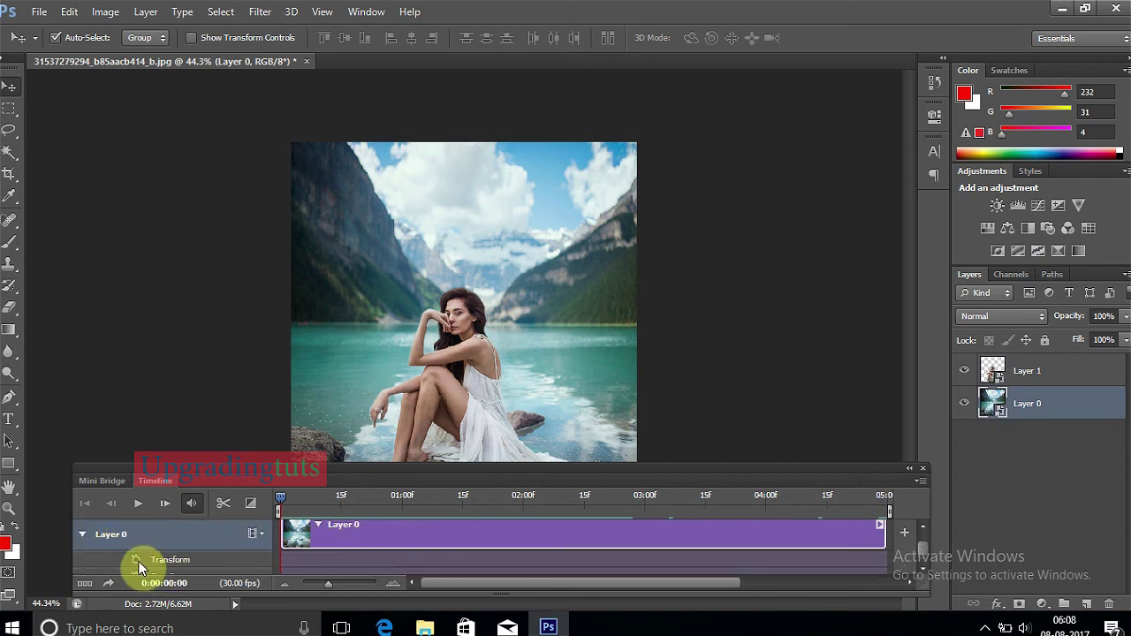
{"action": "left_click", "coordinate": [135, 560]}
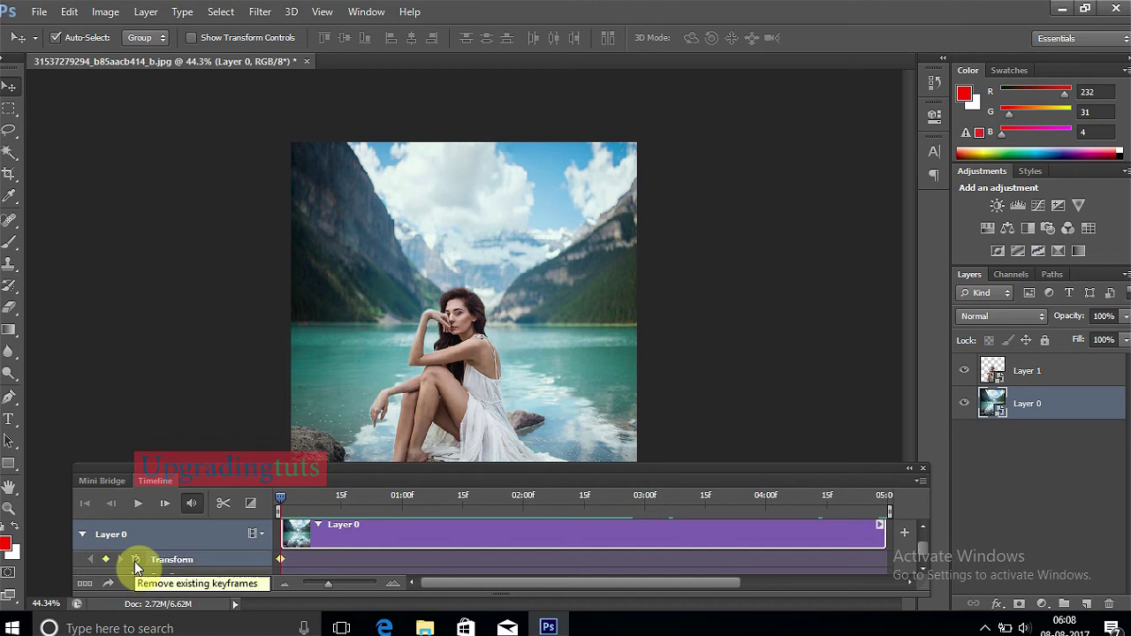
{"action": "left_click_drag", "start_coordinate": [280, 496], "coordinate": [506, 497]}
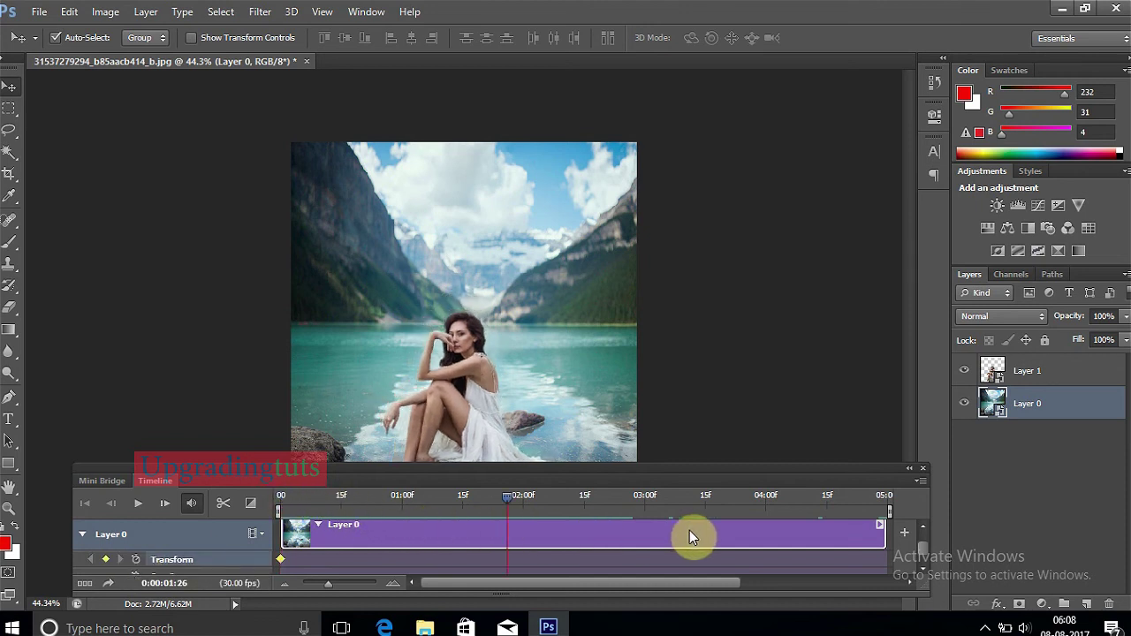
{"action": "key", "text": "End"}
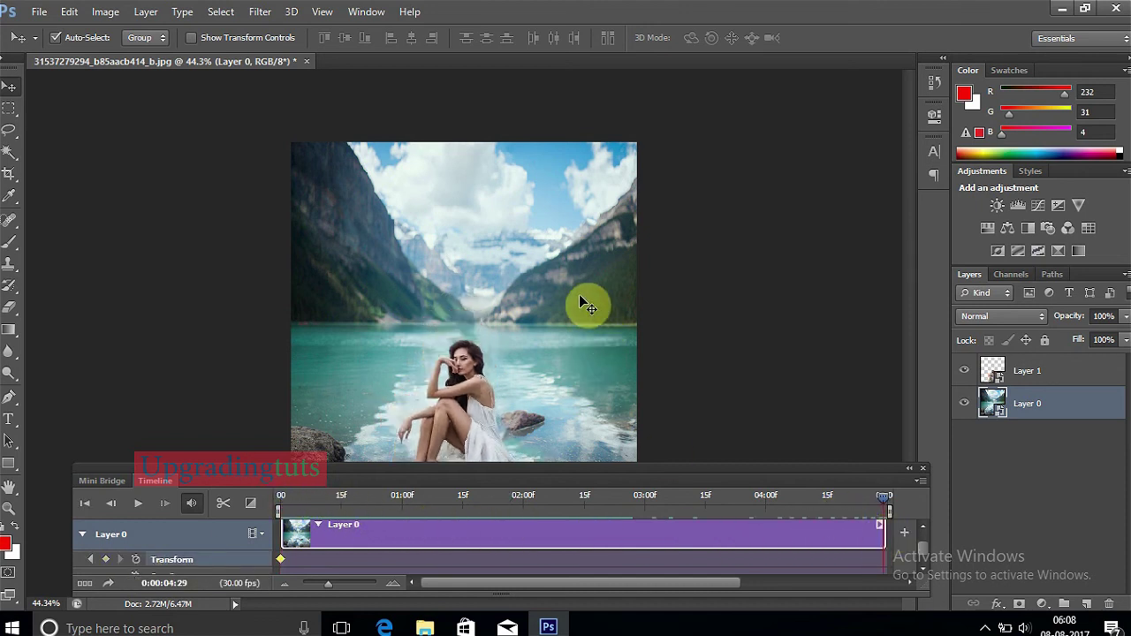
- Scale the lake background up to about 148% at the last frame and scrub back to check it
{"action": "key", "text": "ctrl+t"}
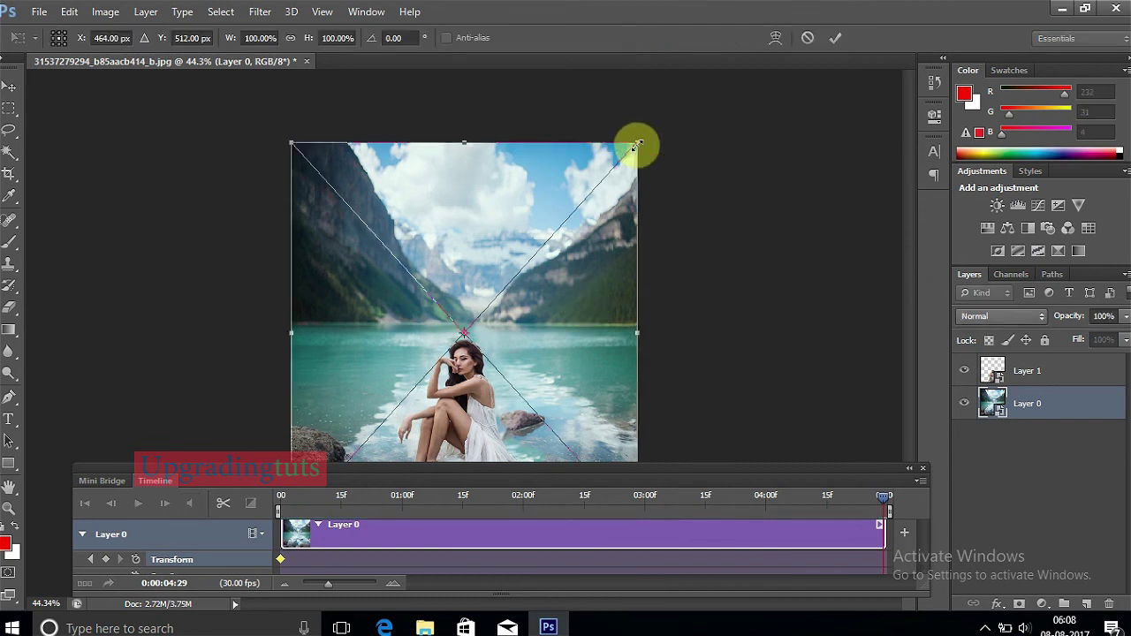
{"action": "left_click_drag", "start_coordinate": [636, 144], "coordinate": [773, 102]}
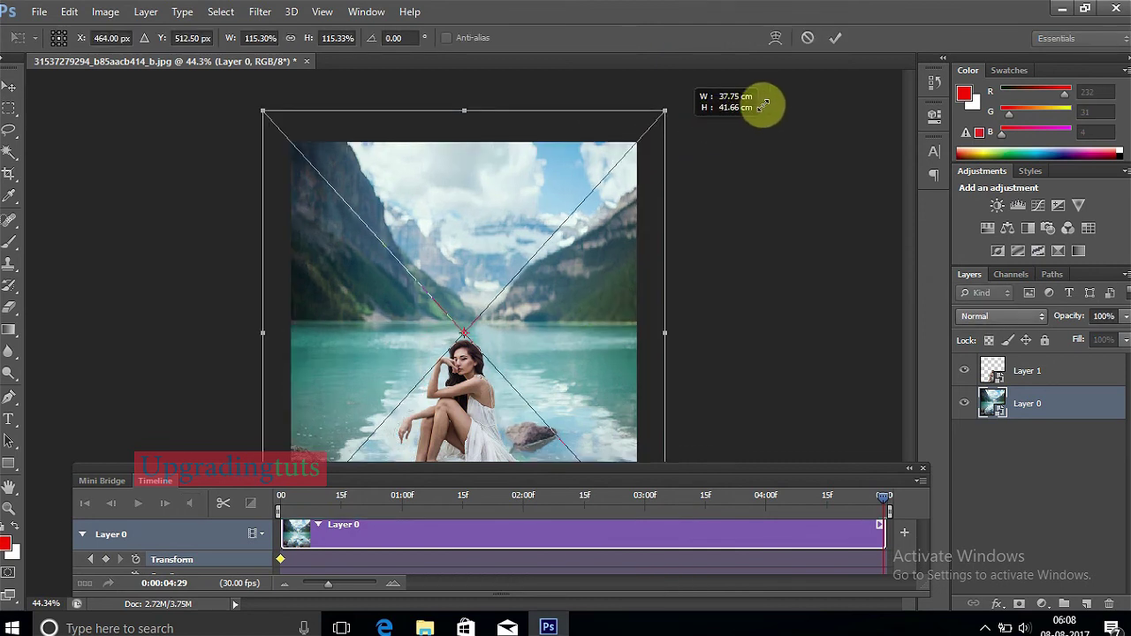
{"action": "left_click_drag", "start_coordinate": [773, 100], "coordinate": [843, 36]}
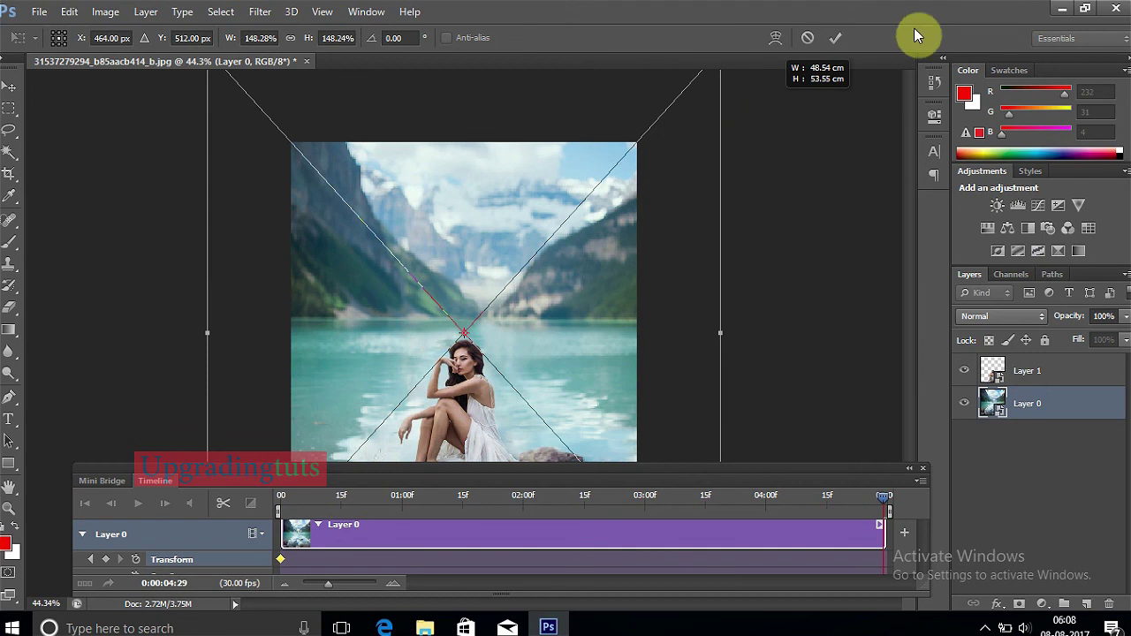
{"action": "left_click", "coordinate": [840, 35]}
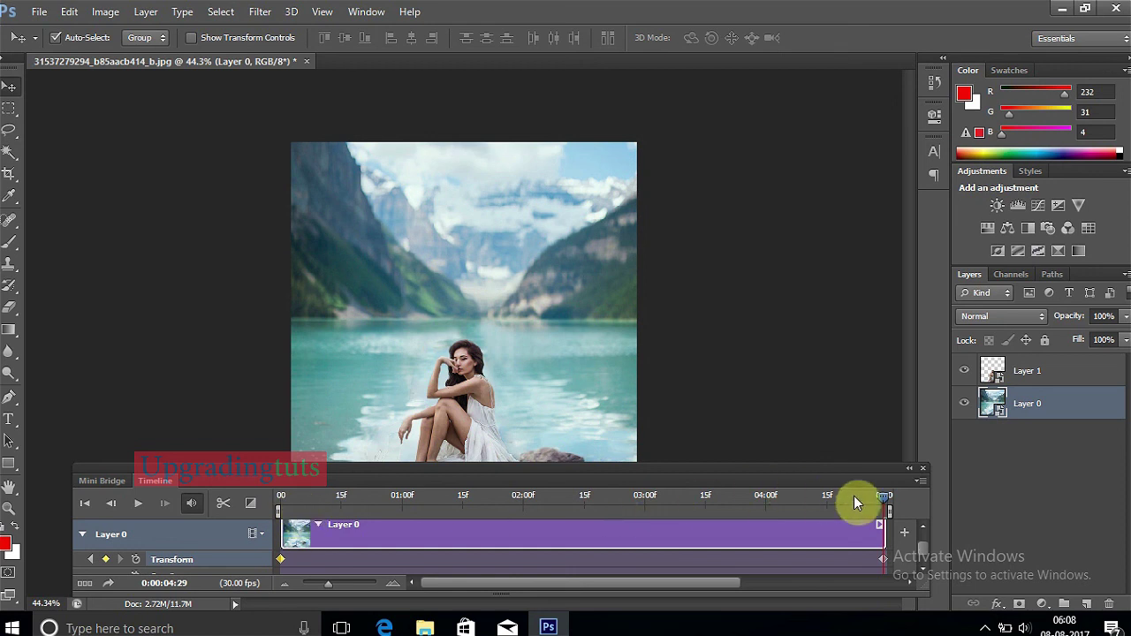
{"action": "left_click_drag", "start_coordinate": [856, 497], "coordinate": [362, 544]}
{"action": "left_click", "coordinate": [280, 504]}
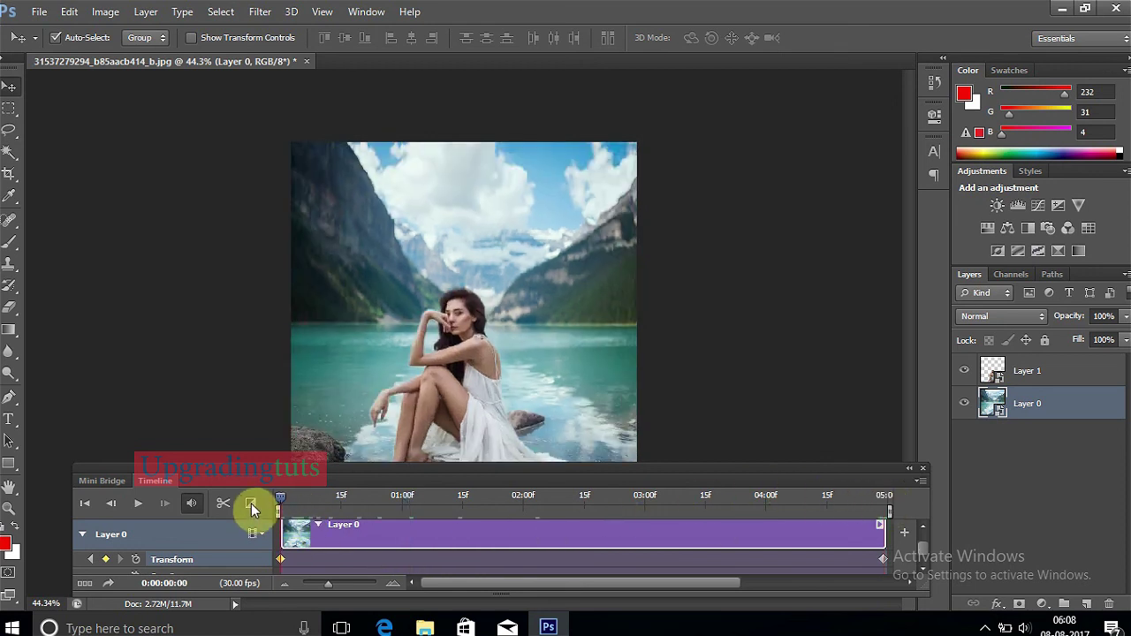
{"action": "key", "text": "space"}
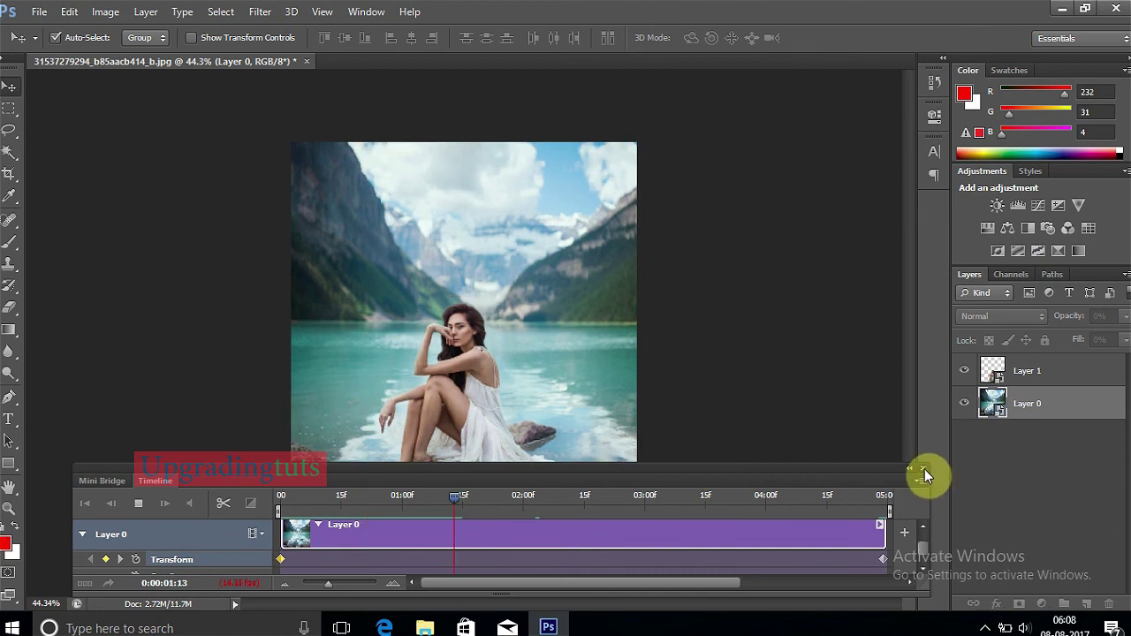
{"action": "left_click", "coordinate": [295, 506]}
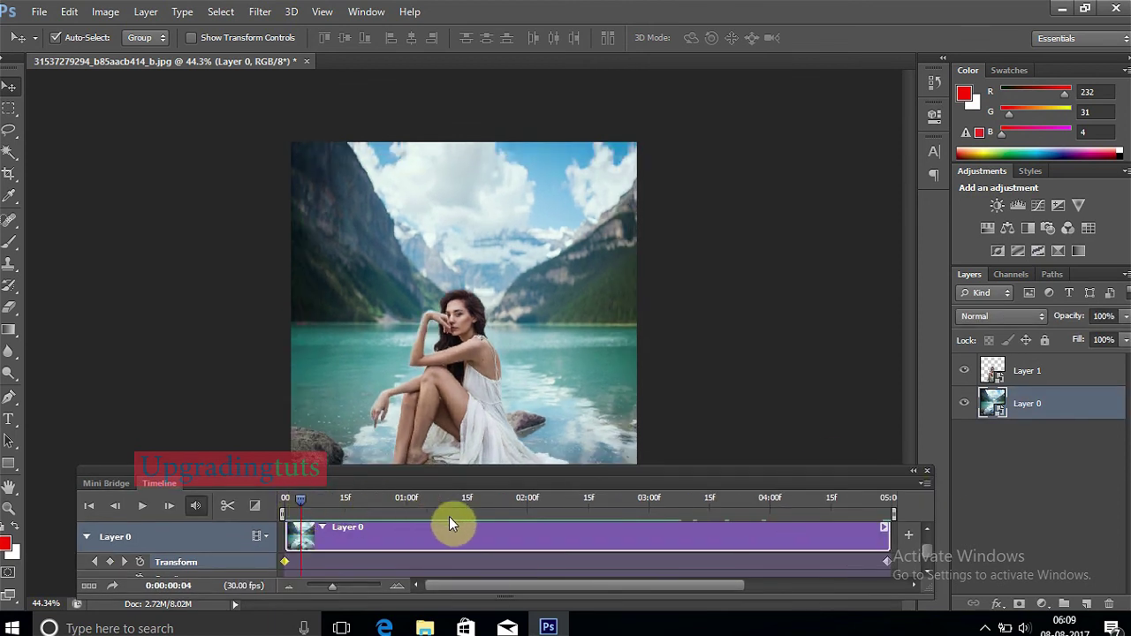